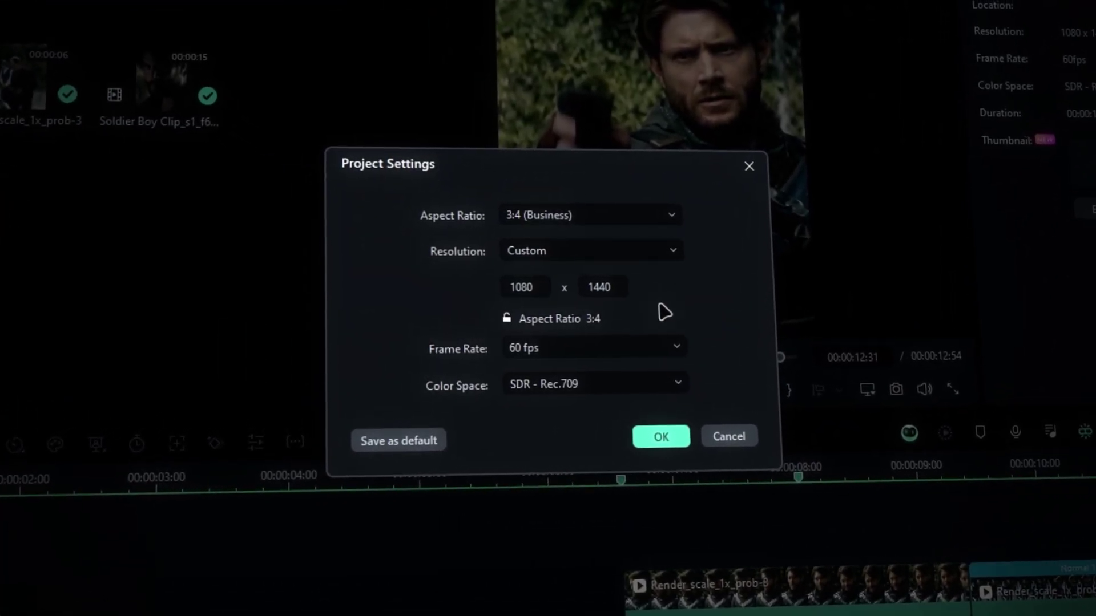
- Set the project's custom resolution to 2600 x 1440 and apply the project settings
double_click(521, 287)
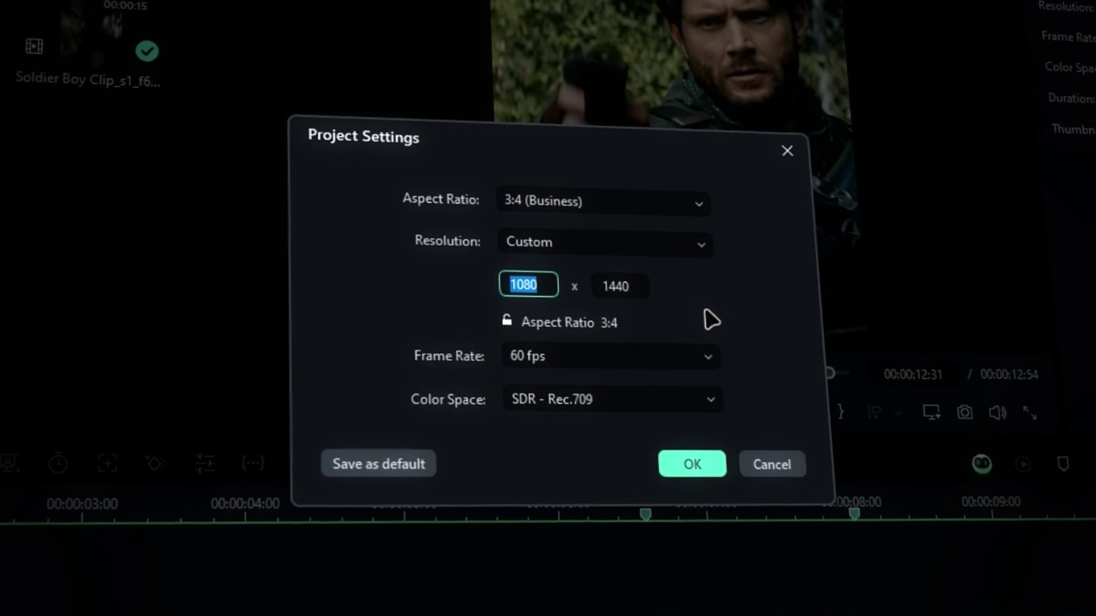
type("2600")
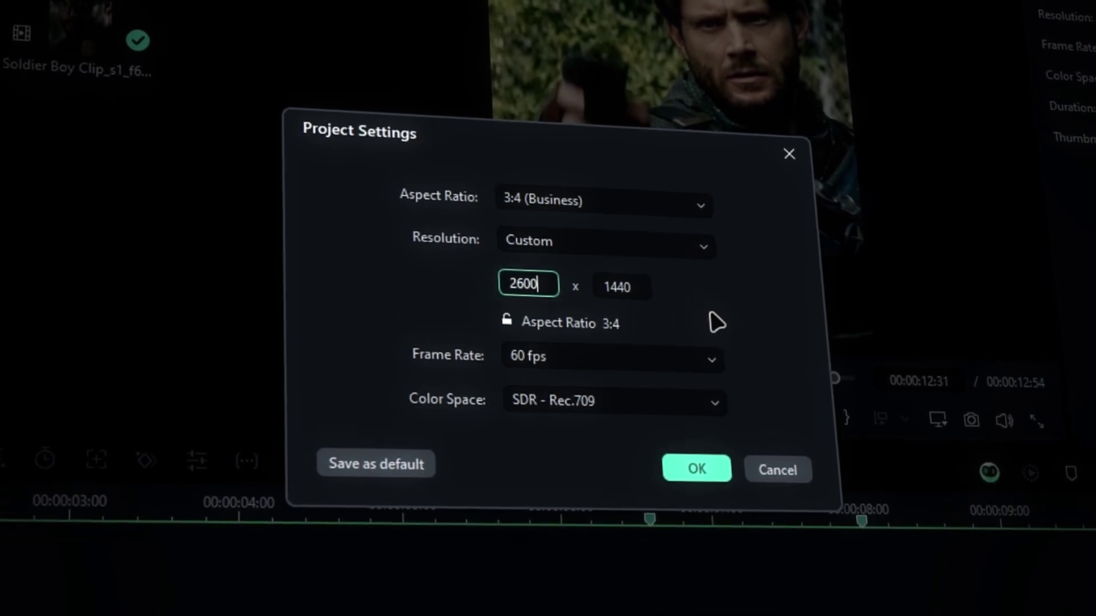
left_click(635, 288)
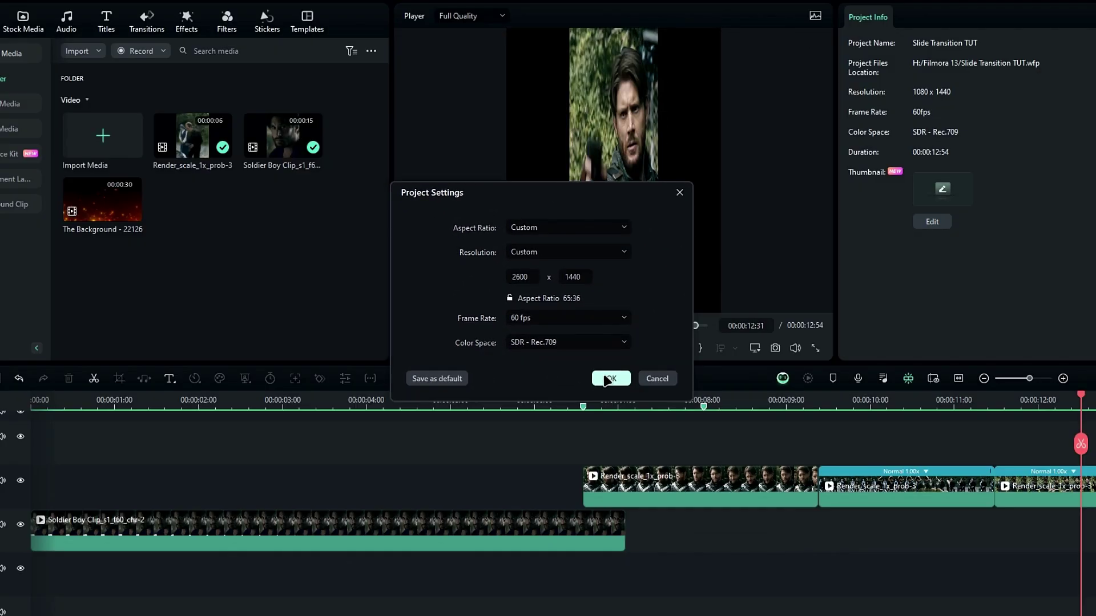
left_click(629, 415)
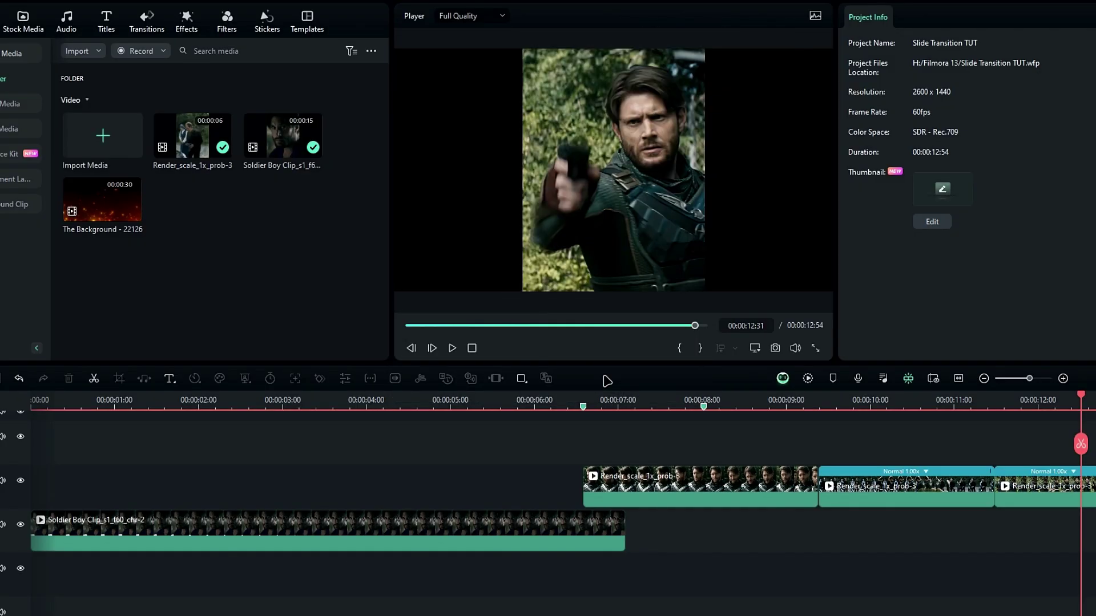
- Shift the Soldier Boy clip to the left side of the video frame, at X position -760 px
left_click_drag(1081, 395, 540, 399)
left_click(560, 514)
left_click_drag(597, 187, 475, 179)
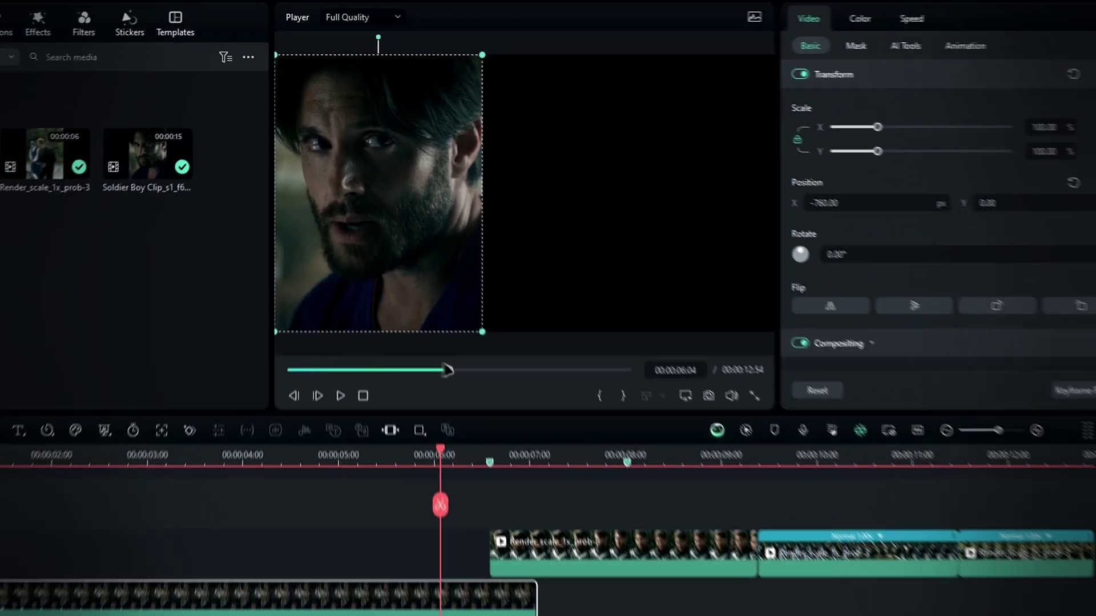
- Shift the three Render_scale clips together to the right side of the video frame, at X position 760 px
left_click_drag(501, 459, 614, 458)
left_click_drag(1009, 496, 702, 545)
left_click_drag(578, 208, 769, 237)
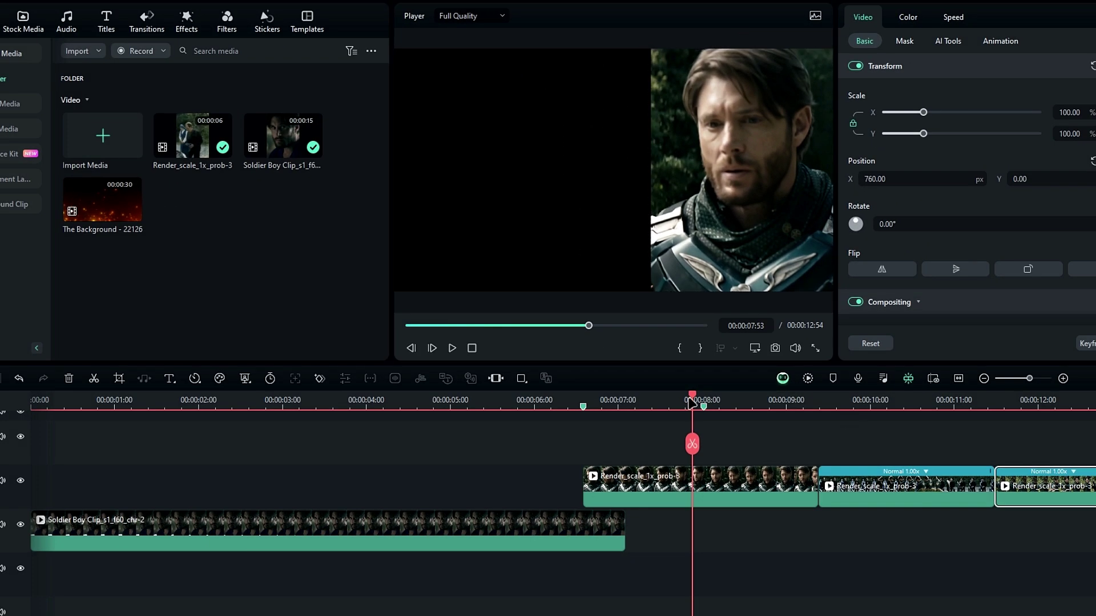
- Add a freeze frame at the start of the first Render_scale clip, at the marker at 00:00:06:35
left_click_drag(696, 404, 598, 406)
key("Up")
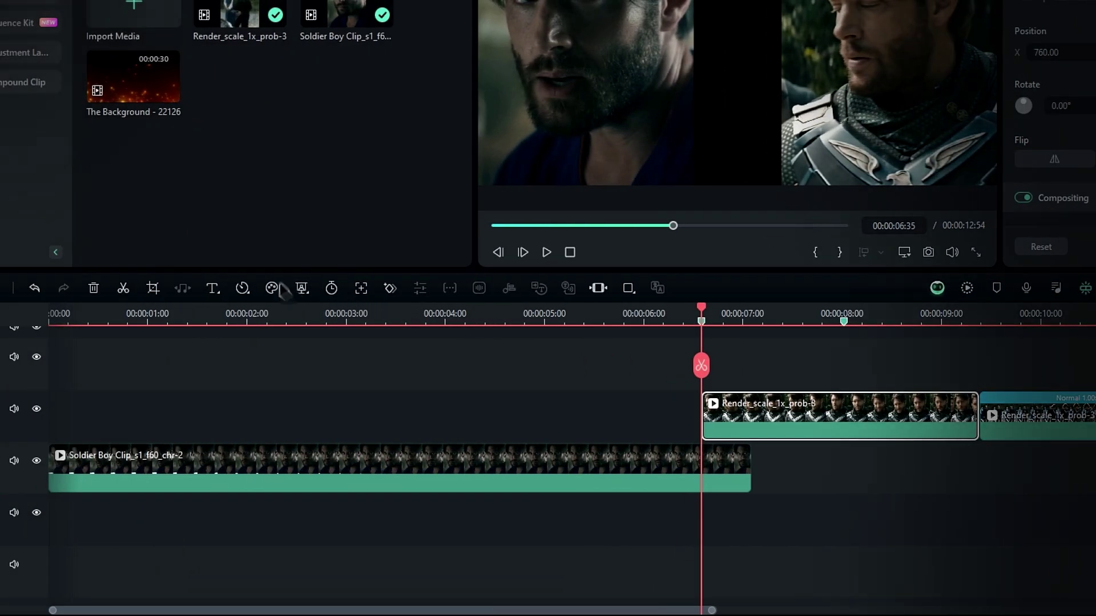
left_click(242, 288)
left_click(299, 411)
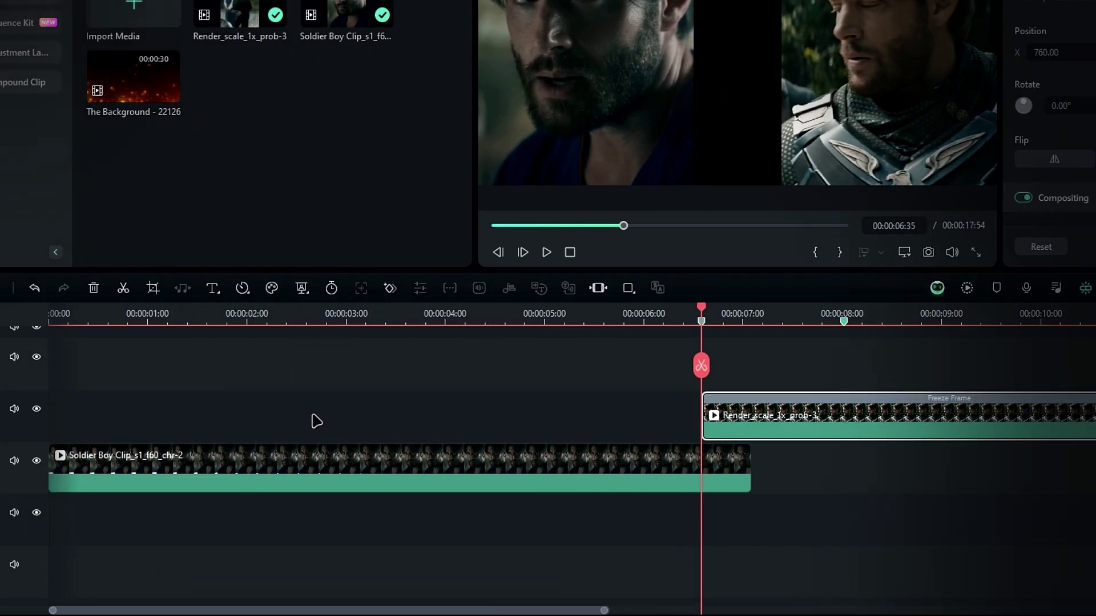
- Move the Render_scale clips so the freeze frame ends at the first marker, and trim the freeze frame's start to about half a second
left_click_drag(918, 336, 896, 356)
left_click_drag(878, 394, 481, 442)
left_click_drag(468, 342, 552, 366)
left_click_drag(874, 447, 716, 477)
left_click(199, 436)
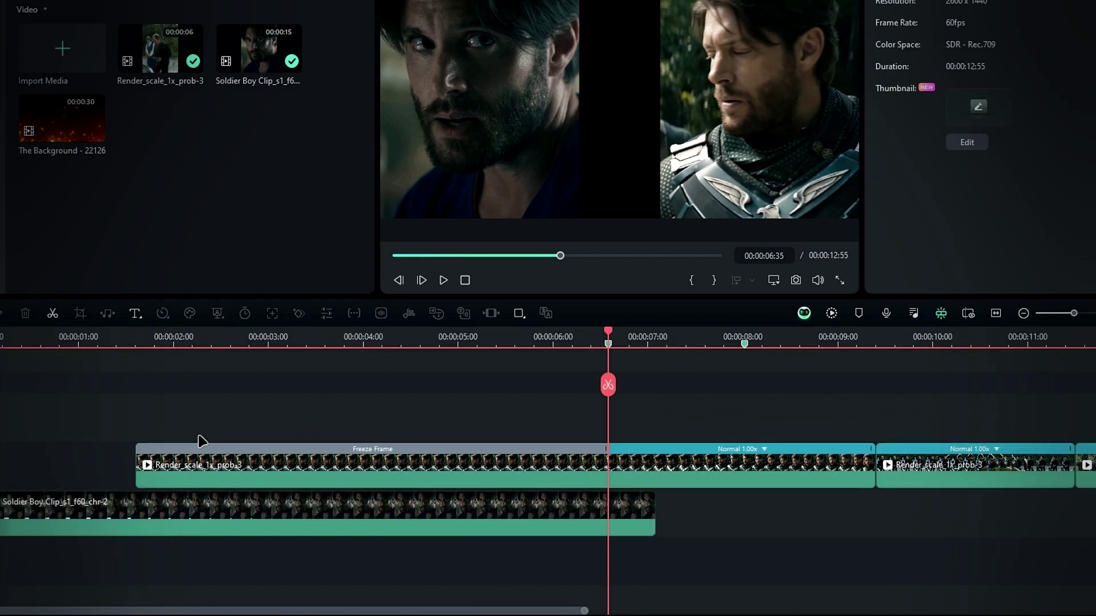
left_click_drag(138, 465, 548, 471)
- Add a freeze frame at the end of the Soldier Boy clip, at 00:00:07:05
scroll(700, 511, "right", 1)
left_click(560, 514)
key("Down")
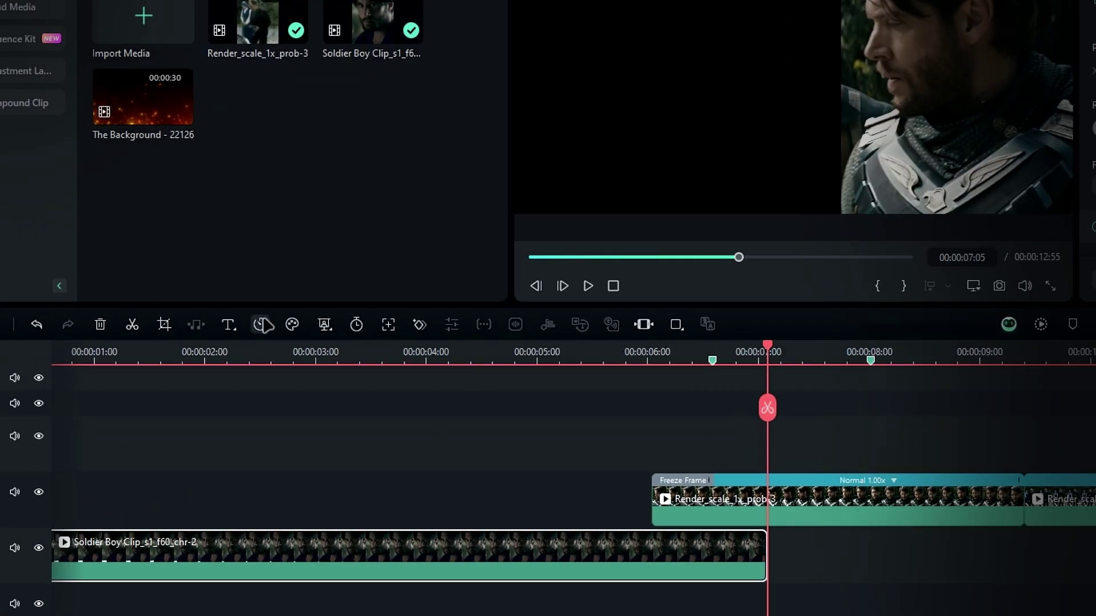
left_click(263, 324)
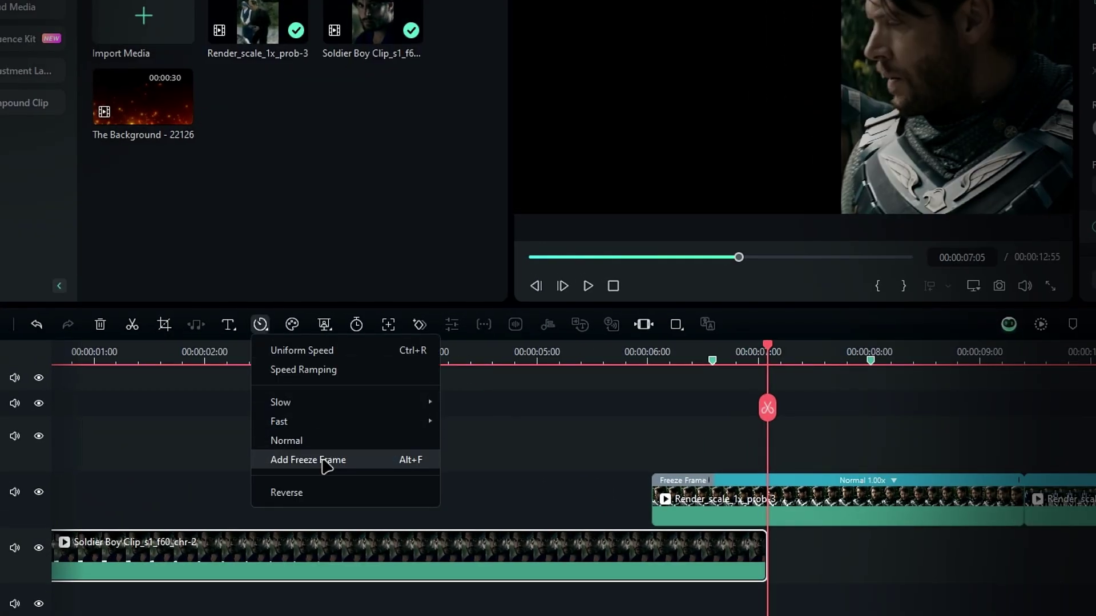
left_click(323, 459)
- Adjust the Soldier Boy clip to end with the Render_scale clips and place The Background - 22126 beneath both tracks
left_click_drag(963, 506, 1046, 508)
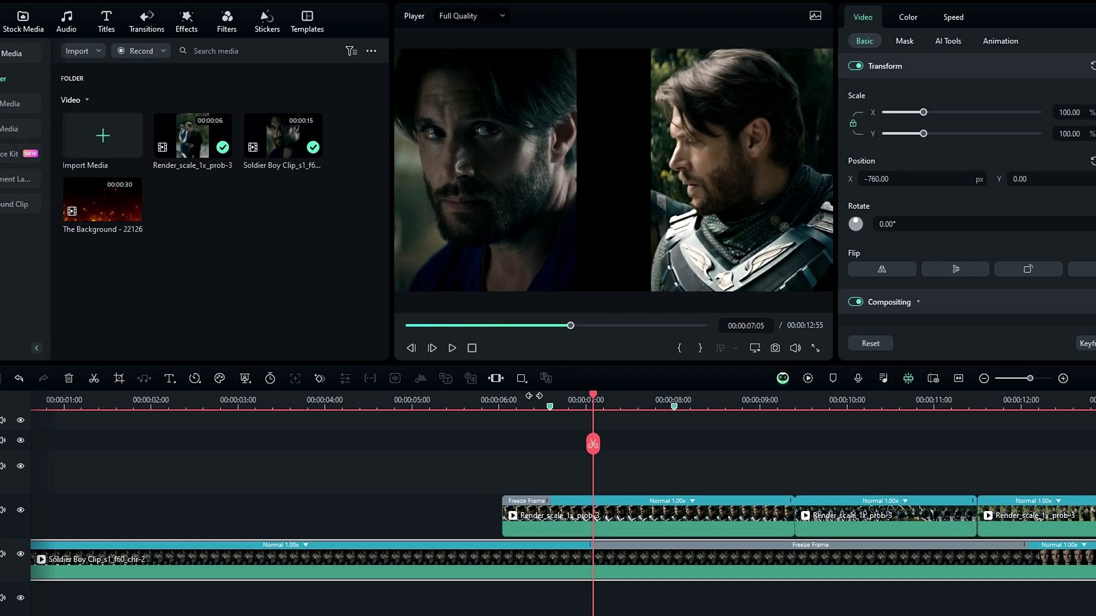
mouse_move(593, 444)
left_mouse_down()
mouse_move(866, 443)
mouse_move(578, 441)
left_mouse_up()
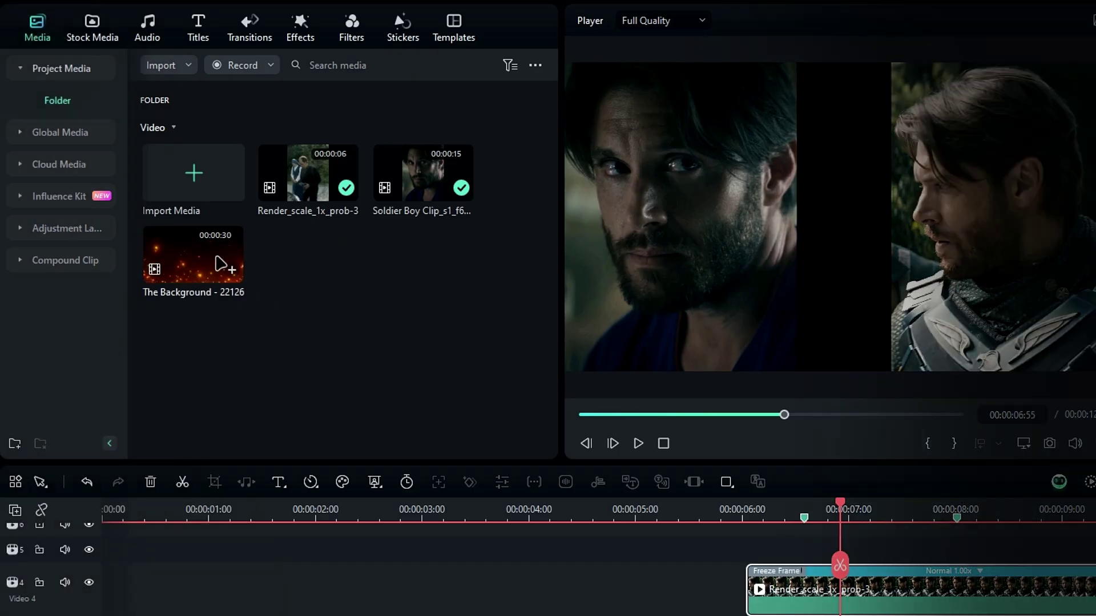
left_click_drag(218, 260, 92, 504)
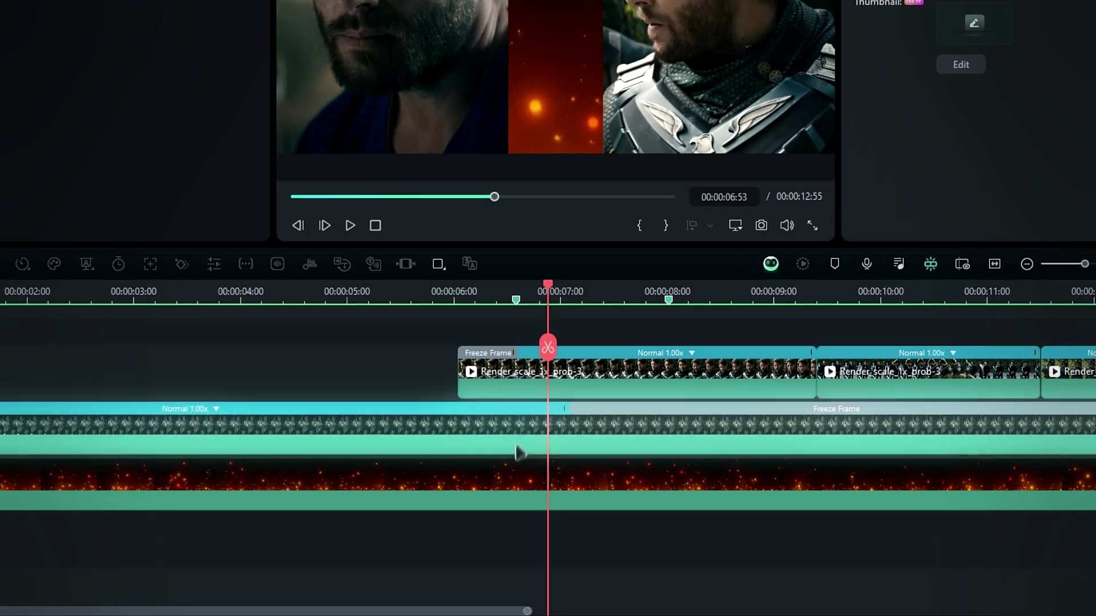
- Enable a drop shadow on the Soldier Boy clip with white colour and a 90° angle
left_click(519, 615)
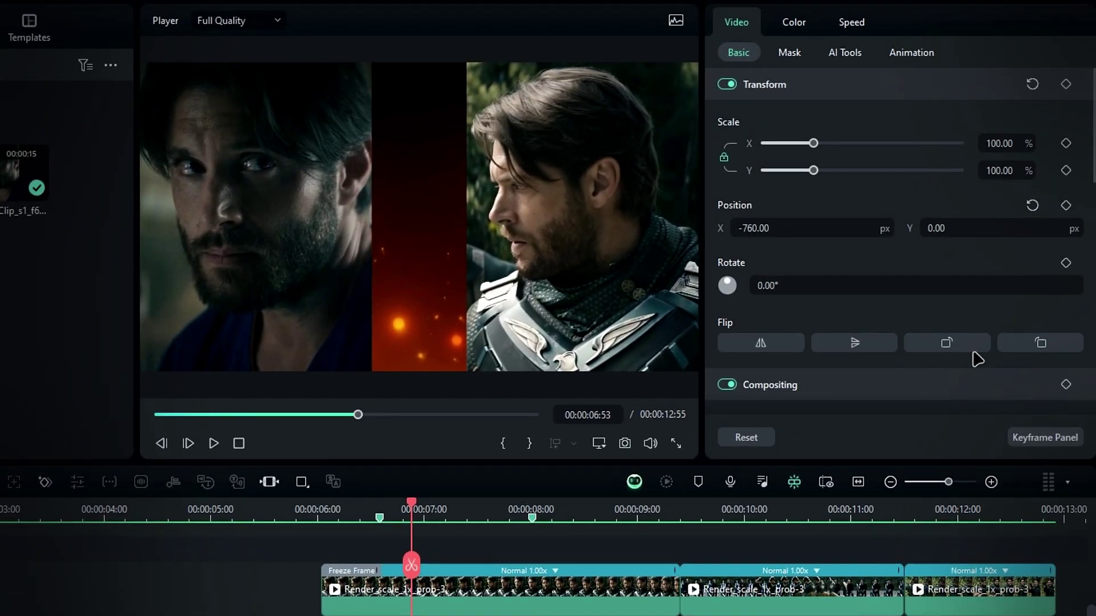
scroll(970, 358, "down", 5)
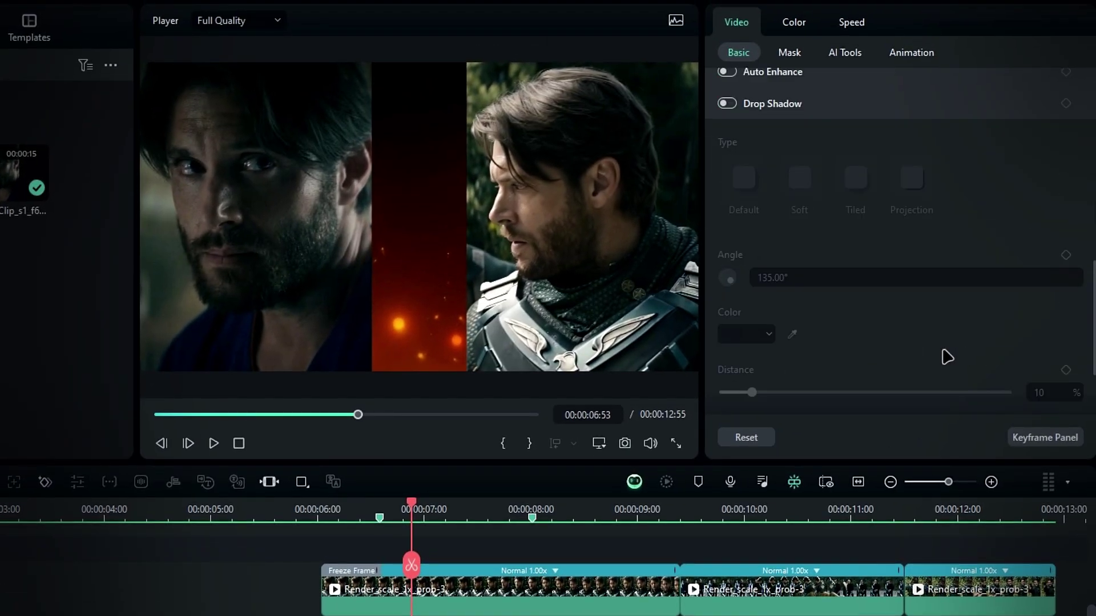
left_click(727, 104)
left_click(760, 343)
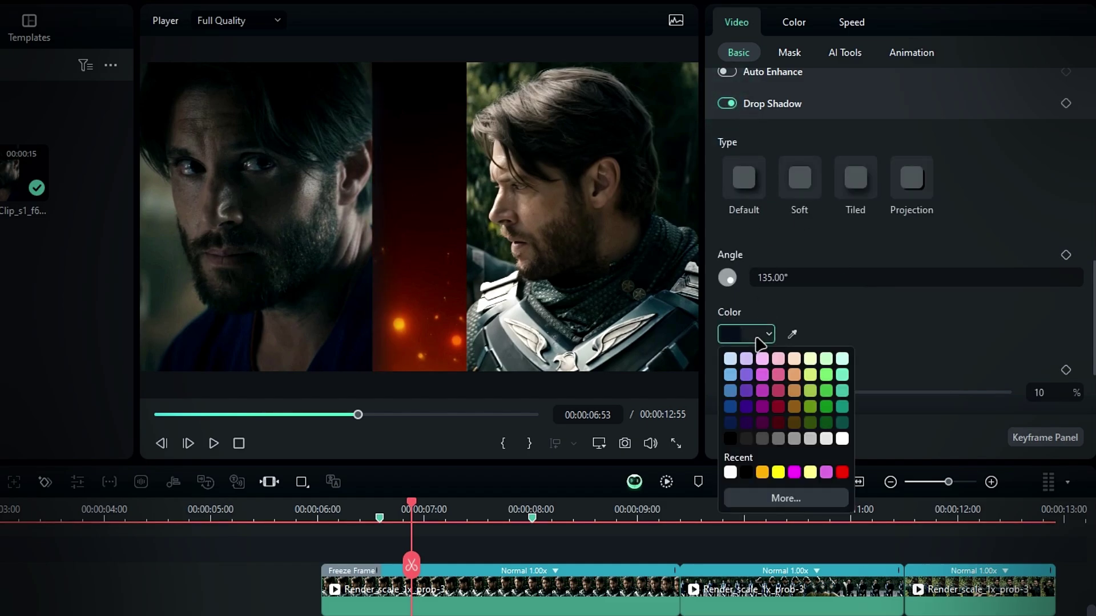
left_click(838, 437)
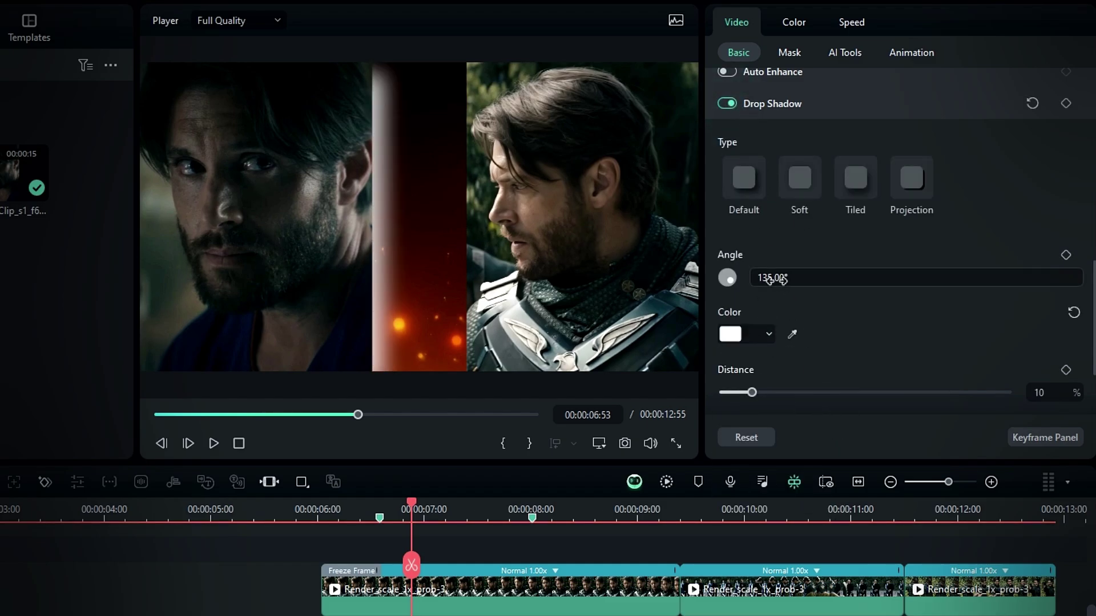
key("Return")
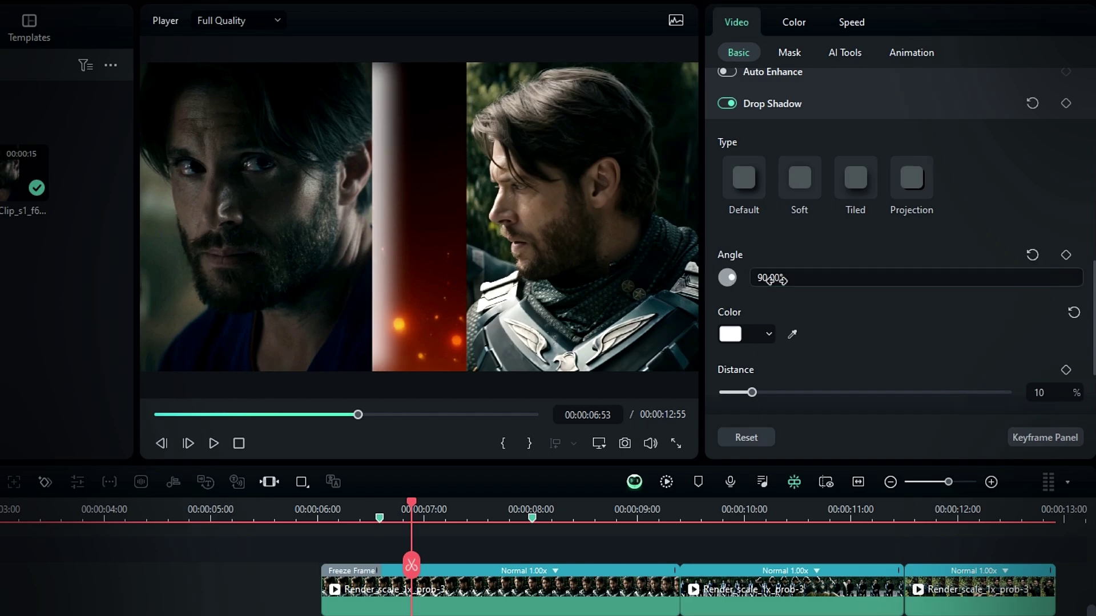
- Set the Soldier Boy clip's drop shadow to 0% blur, 100% opacity and 3% distance
scroll(782, 280, "down", 2)
left_click_drag(779, 332, 734, 334)
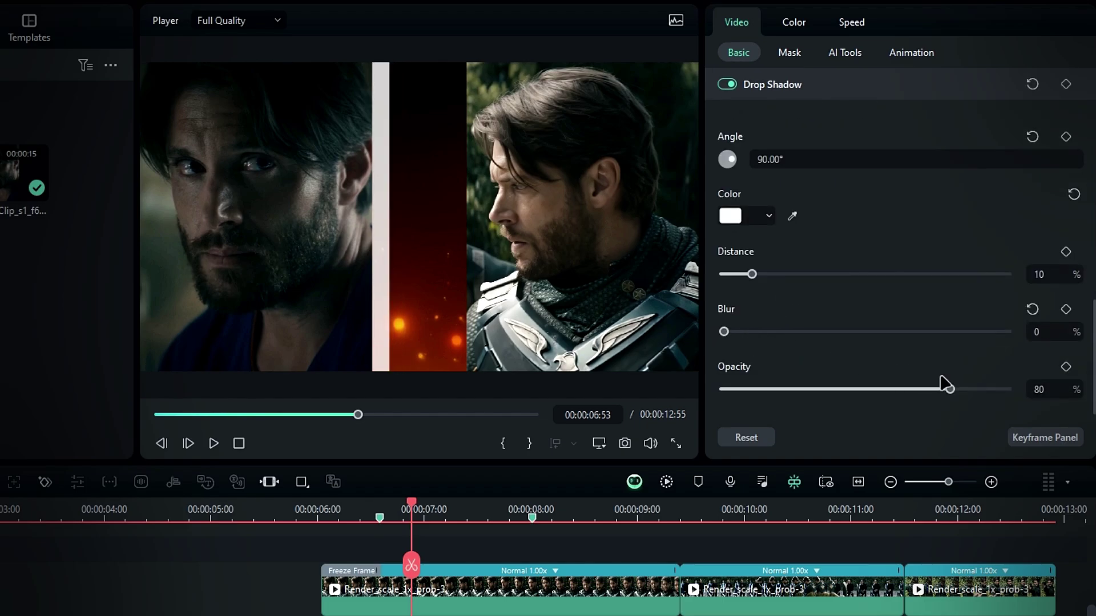
left_click_drag(952, 393, 1062, 390)
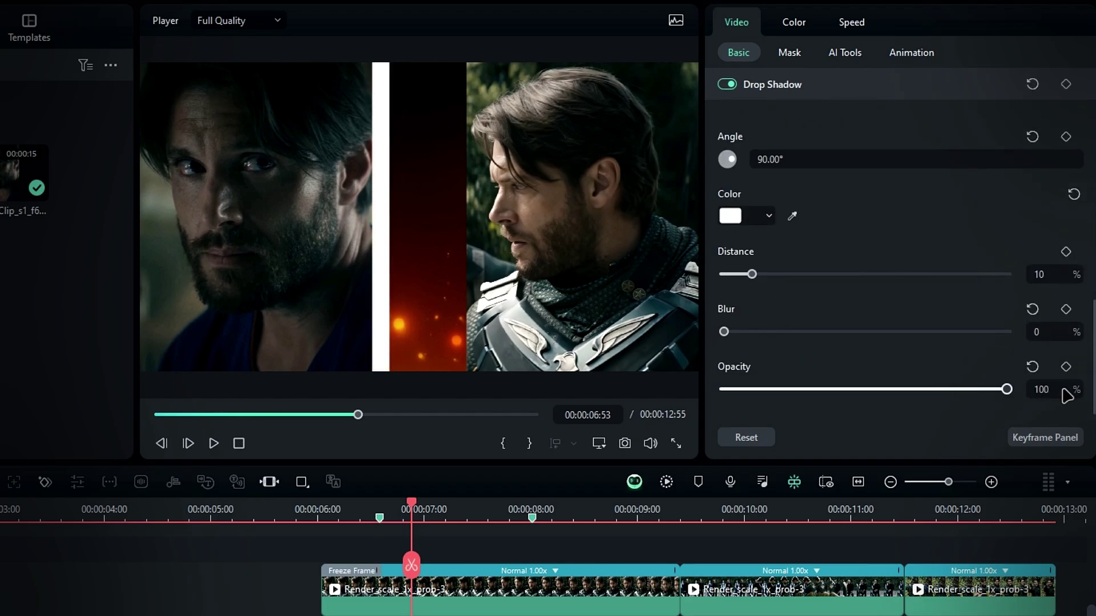
left_click(1057, 274)
type("3")
key("Return")
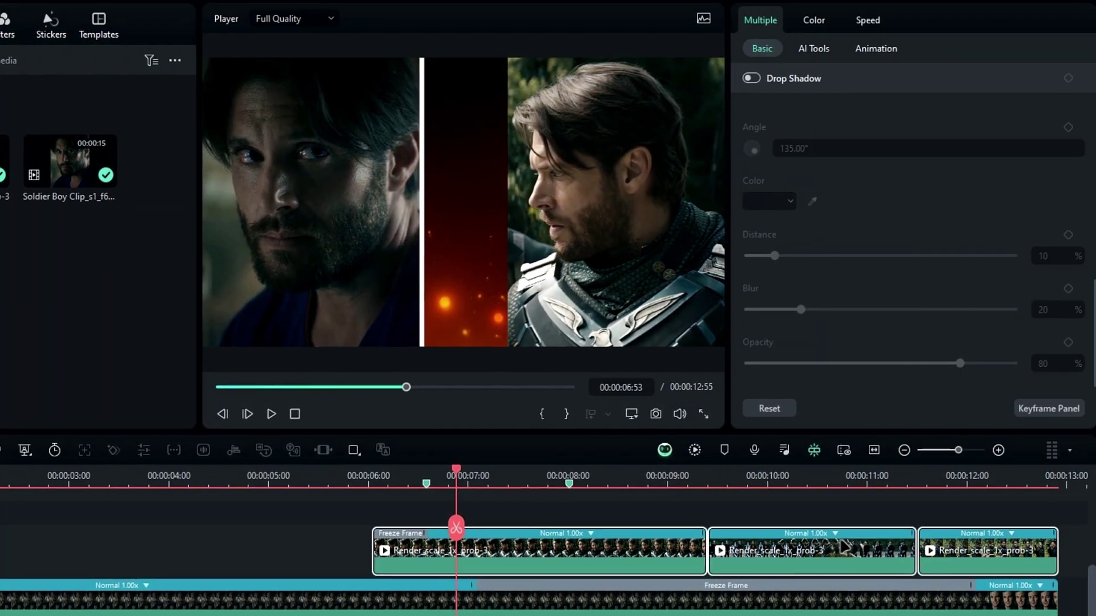
- Enable a drop shadow on all three Render_scale clips with a 270° angle and white colour
left_click(751, 78)
left_click(828, 149)
type("270")
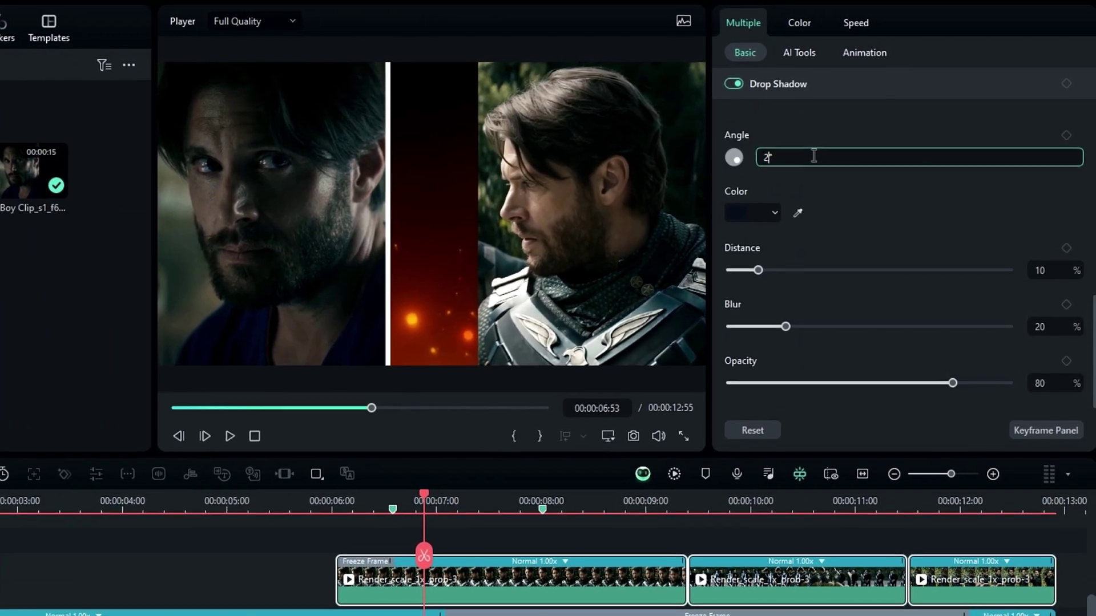
key("Return")
left_click(737, 218)
left_click(839, 324)
- Set the Render_scale clips' drop shadow to 3% distance, 0% blur and 100% opacity
left_click(1055, 277)
type("30")
left_click(1058, 337)
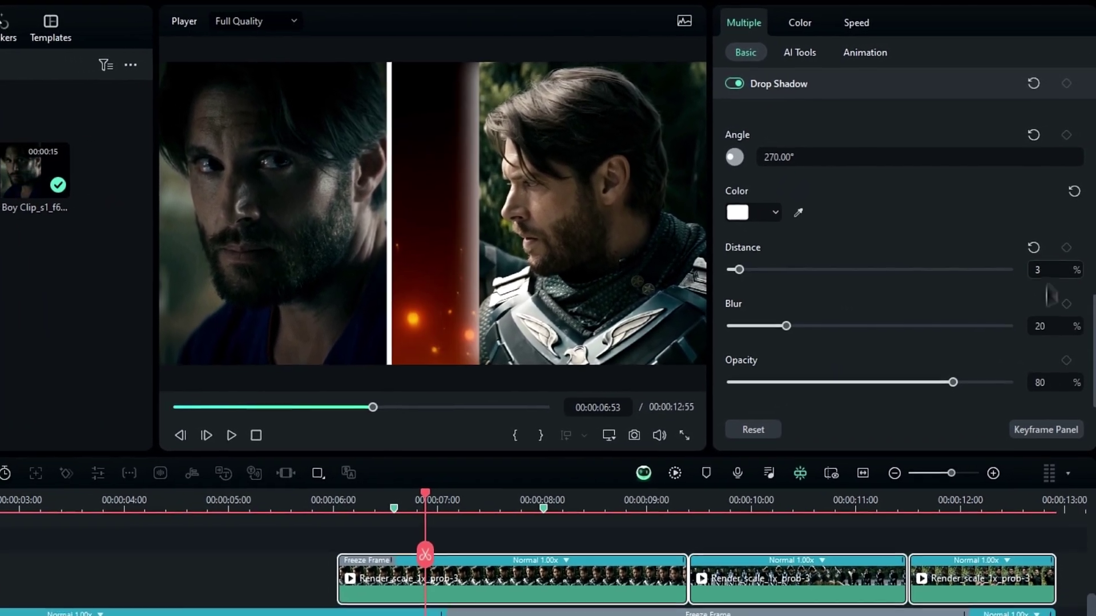
left_click(1053, 341)
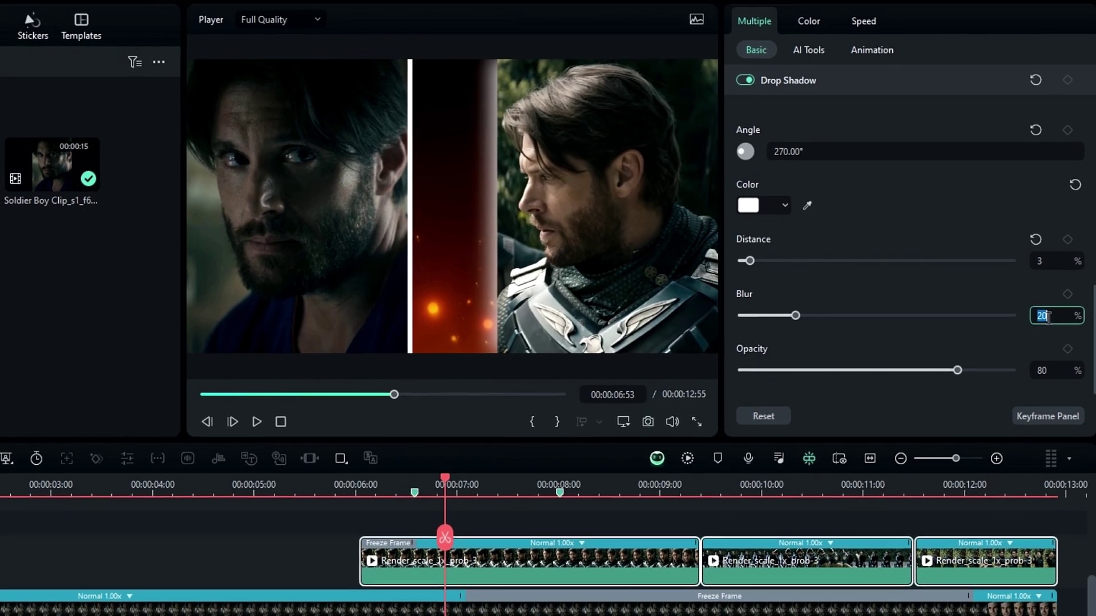
type("0")
left_click(1049, 362)
type("100")
key("Return")
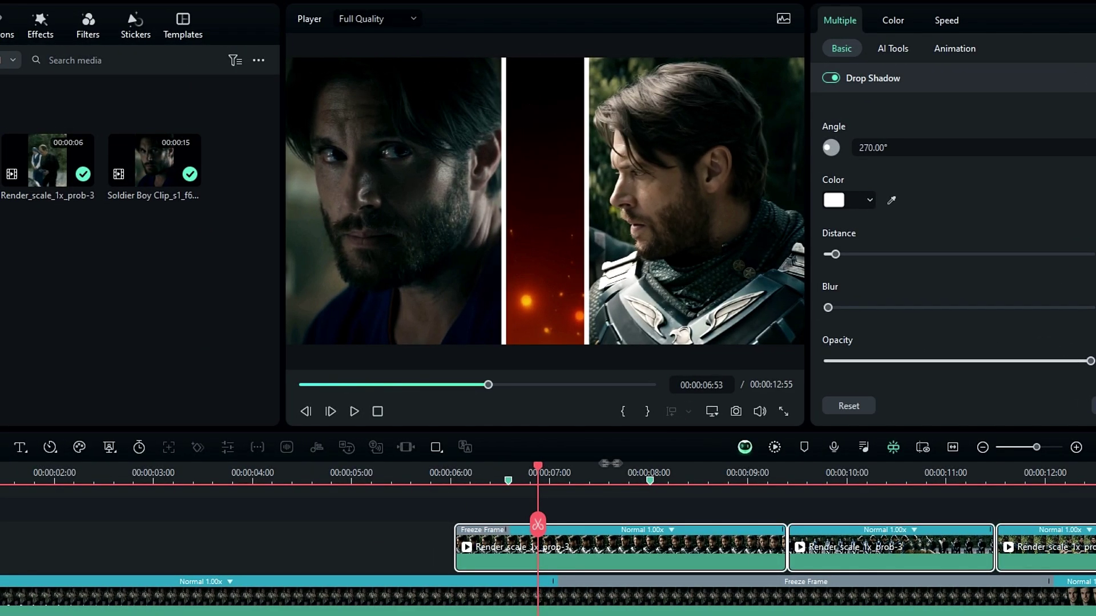
- Add a 3D title above the Render_scale clips, starting with them, and extend it to the end of the last clip
left_click_drag(539, 467, 636, 472)
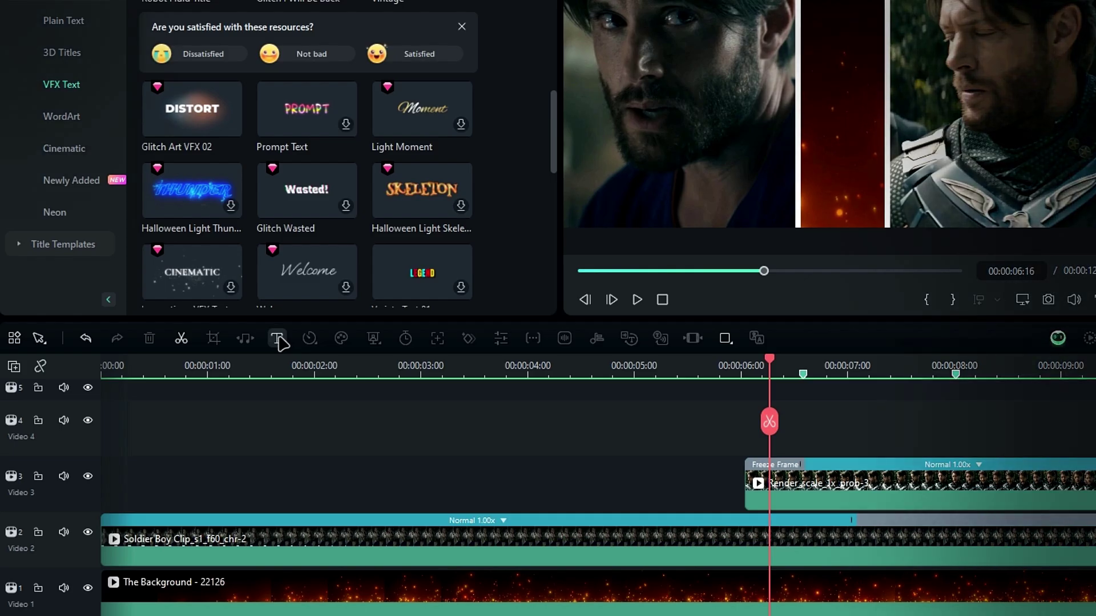
left_click(276, 338)
left_click(326, 388)
left_click_drag(497, 381, 476, 382)
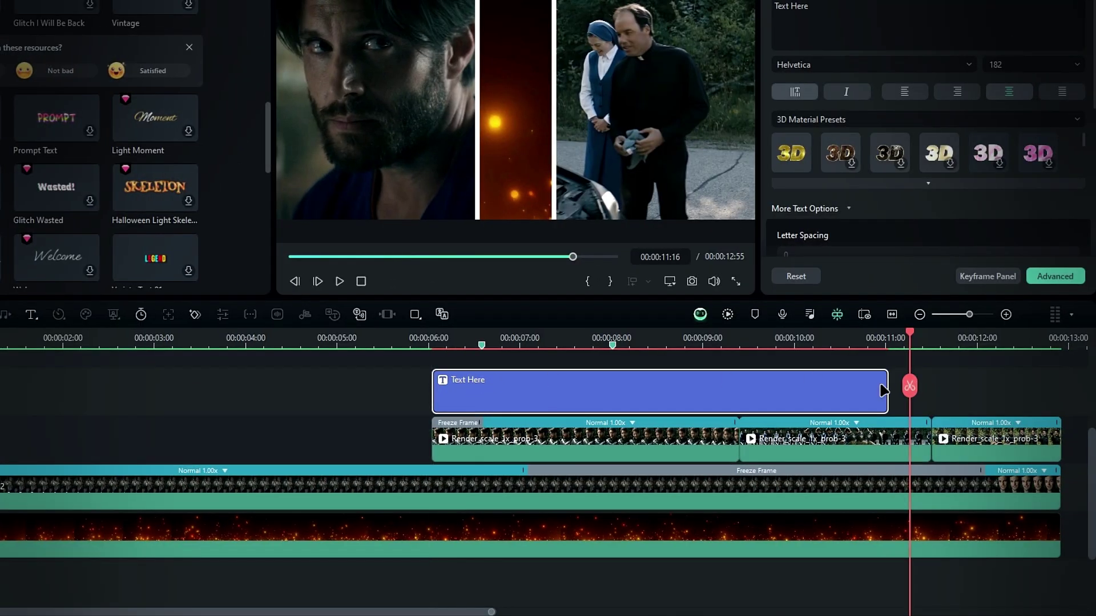
left_click_drag(911, 384, 1059, 388)
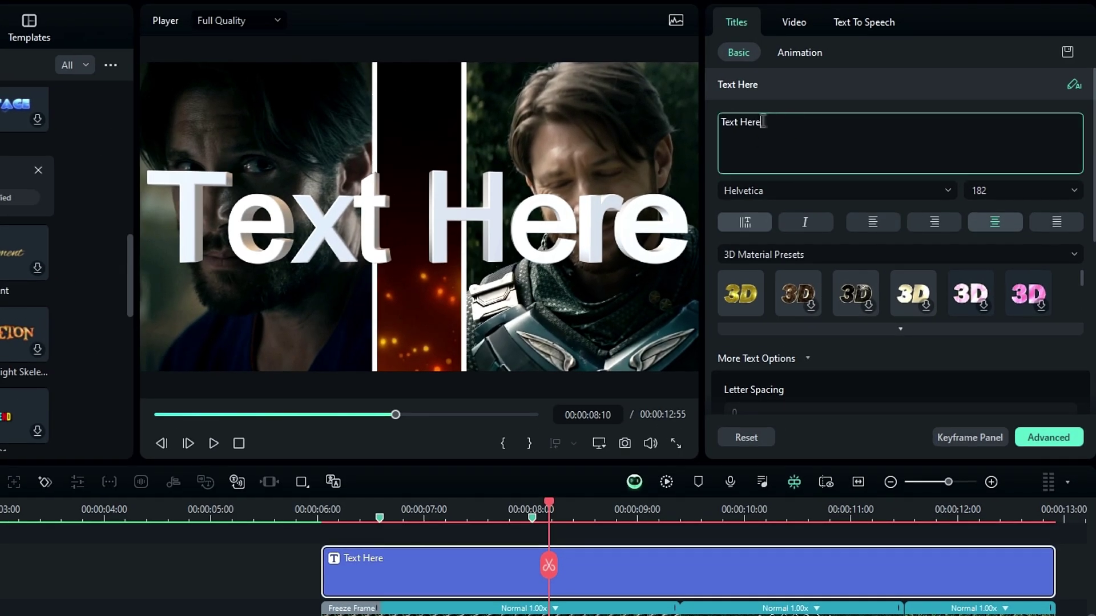
- Change the title text to CGZEDITZ with each letter on its own line
left_click_drag(764, 122, 694, 122)
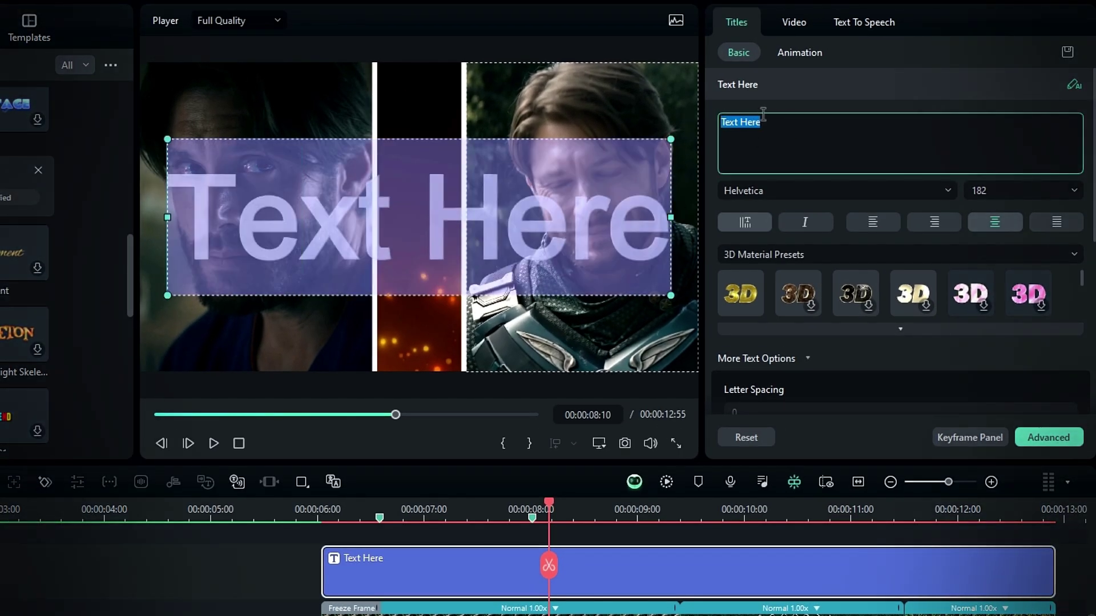
type("CGZEDITZ")
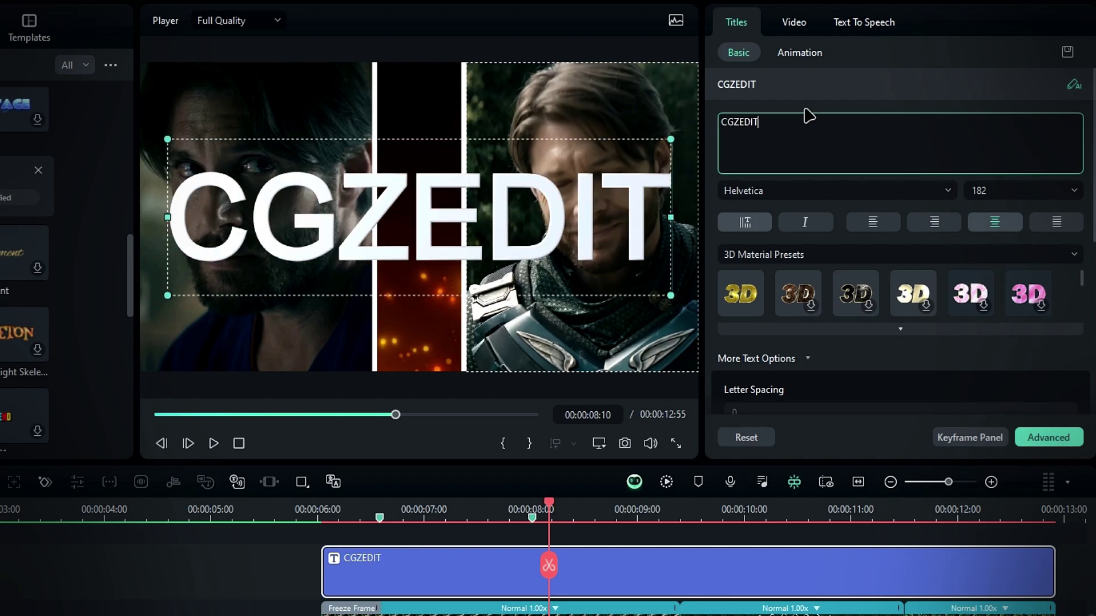
key("Return")
key("Right")
key("Return")
key("Right")
key("Return")
key("Right")
key("Return")
key("Right")
key("Return")
key("Right")
key("Return")
key("Right")
key("Return")
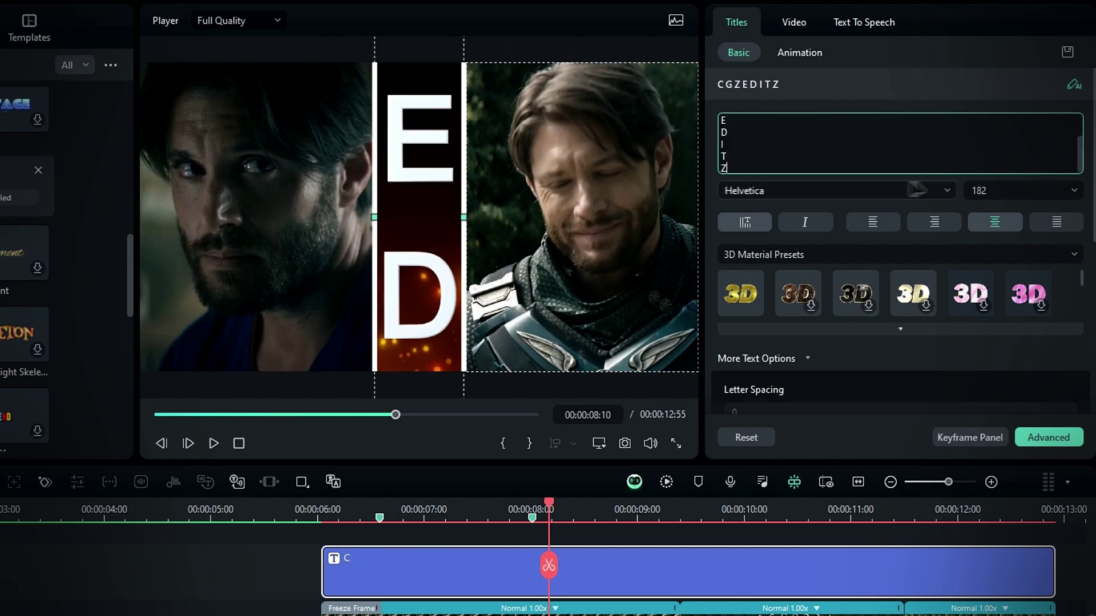
- Set the title's font size to 32 and its font to ROGFonts-Regular
type("36")
key("Return")
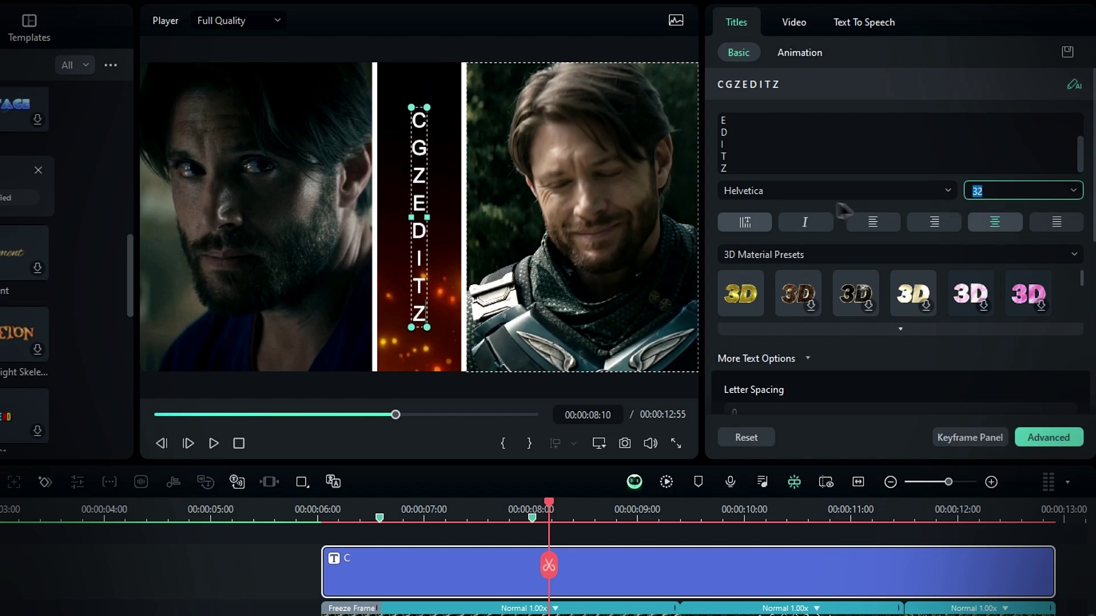
left_click(824, 191)
type("rog")
left_click(819, 276)
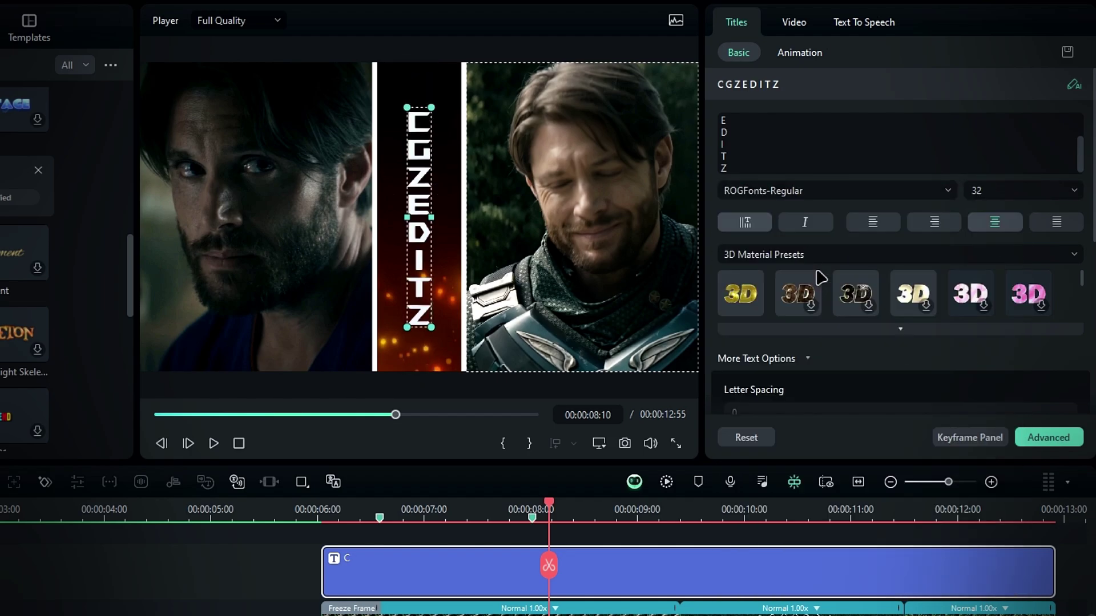
scroll(993, 328, "down", 5)
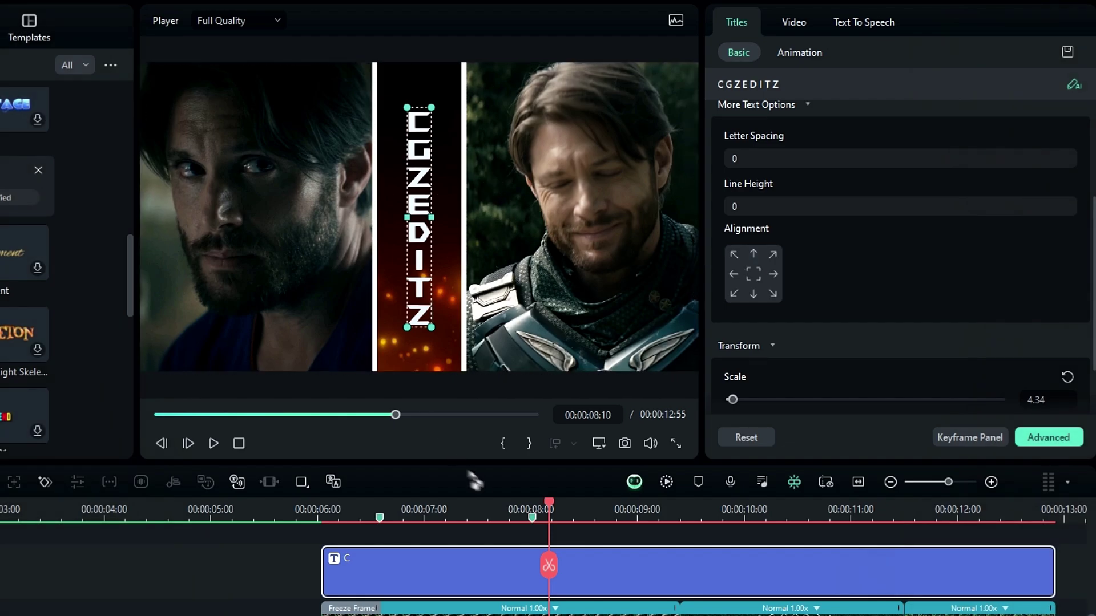
- Compare 3D Fly entrance animations on the title, keep the variant just before Jetstream, and review it along the timeline
left_click(526, 502)
left_click(799, 53)
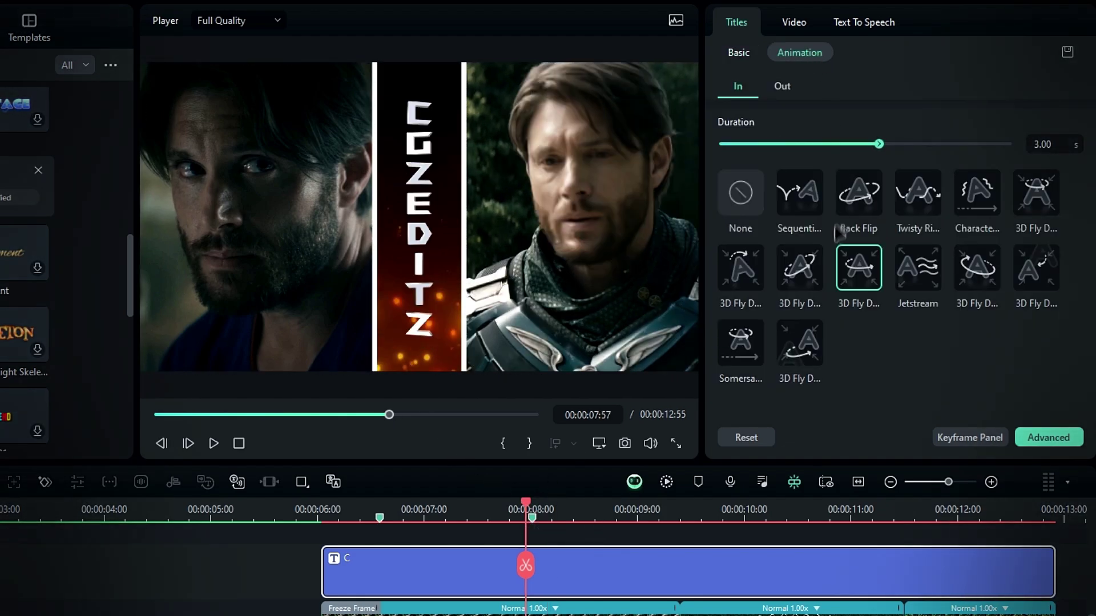
left_click(813, 266)
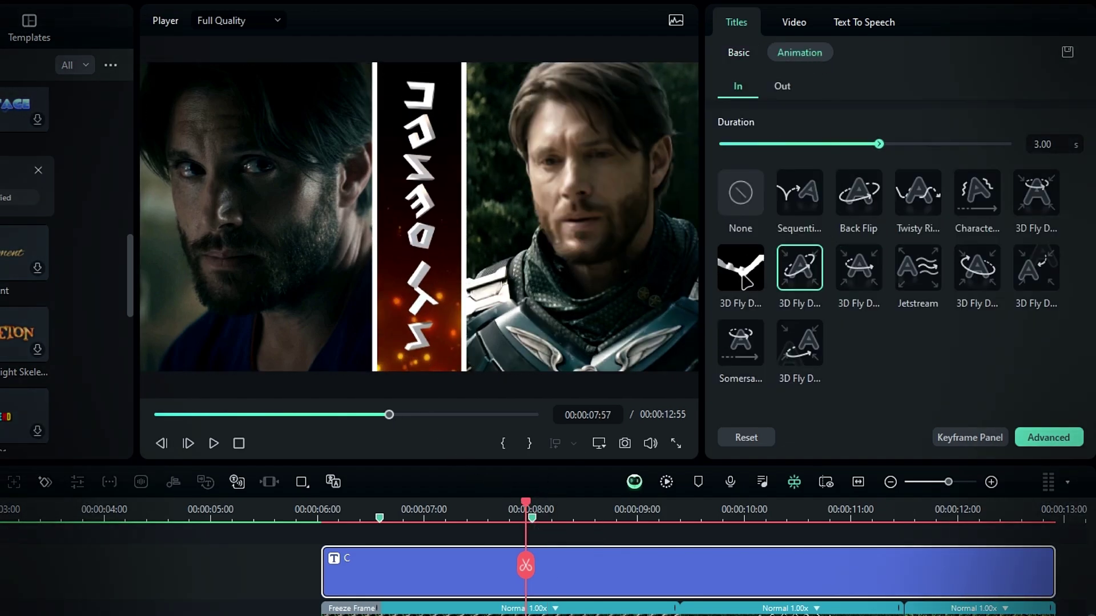
left_click(744, 279)
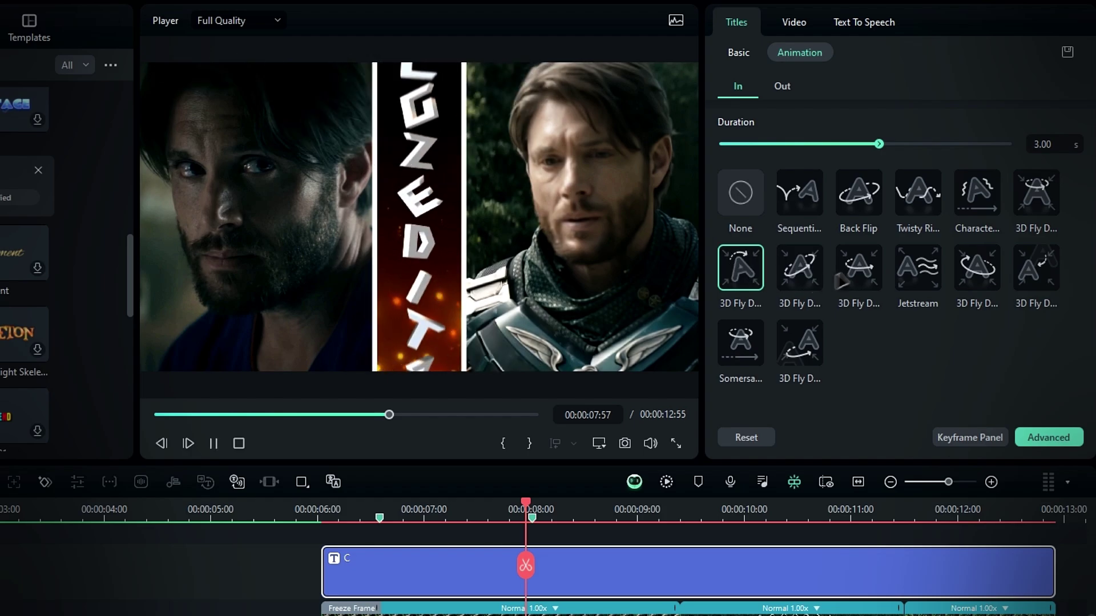
left_click(845, 274)
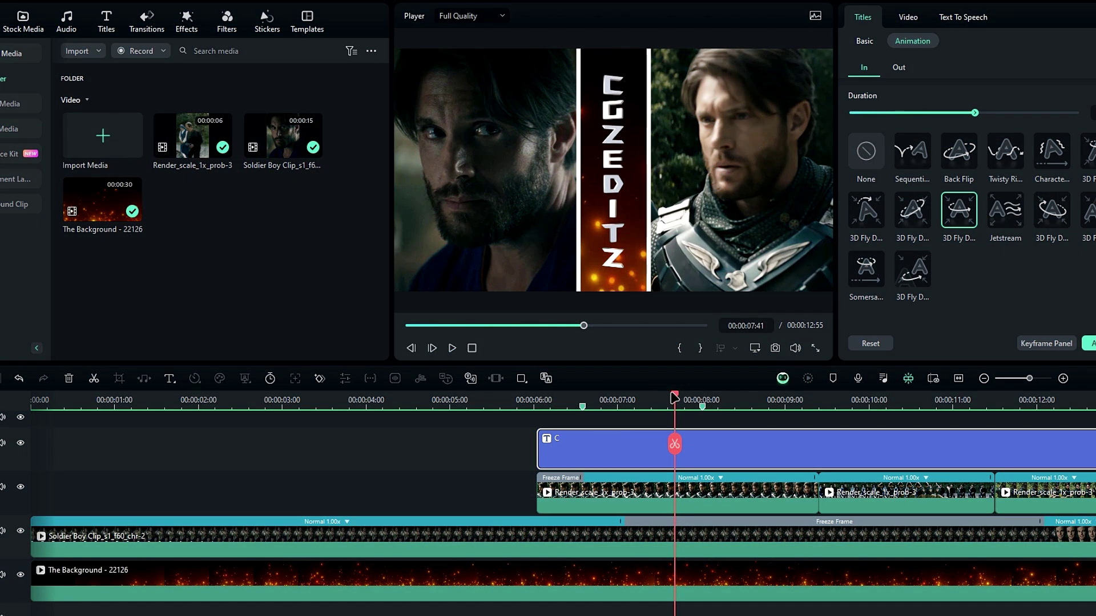
left_click_drag(674, 398, 546, 403)
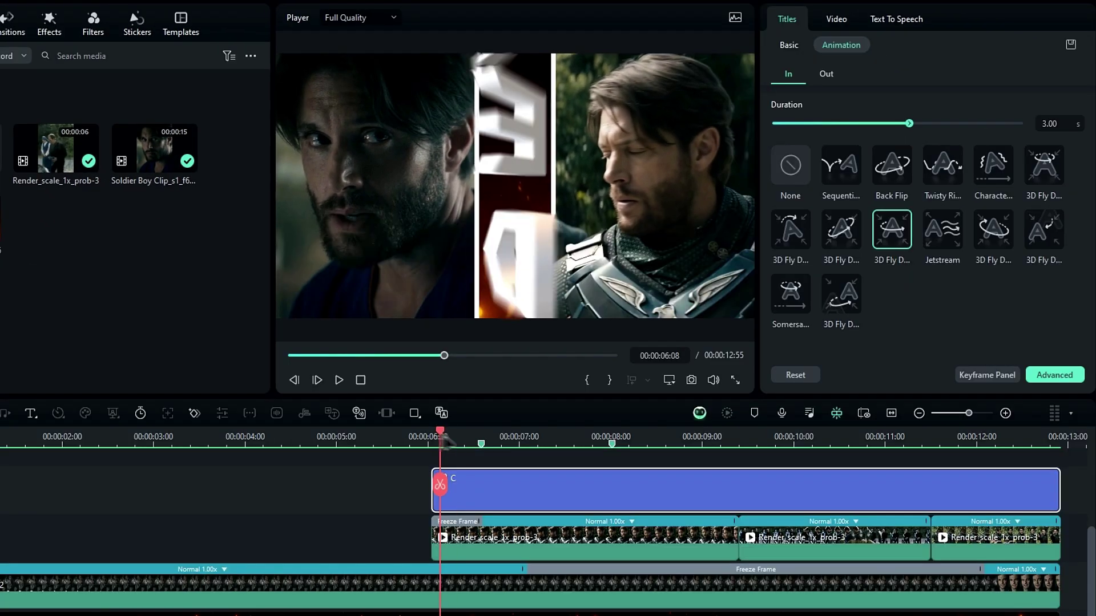
left_click_drag(464, 511, 572, 526)
left_click_drag(532, 453, 513, 453)
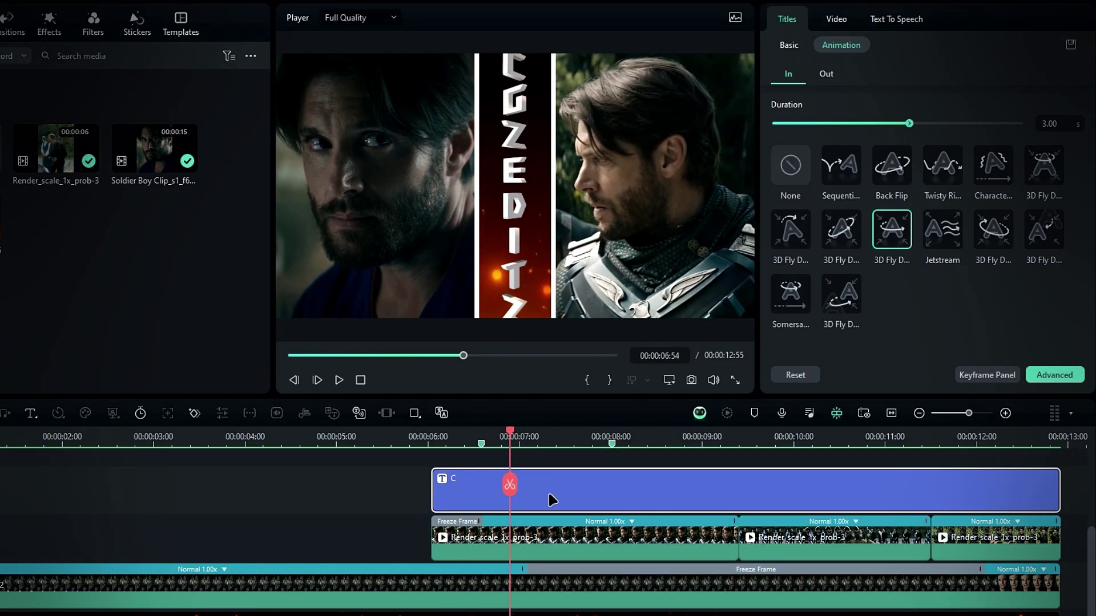
- Turn the 3D title into a compound clip named Text
key("alt+g")
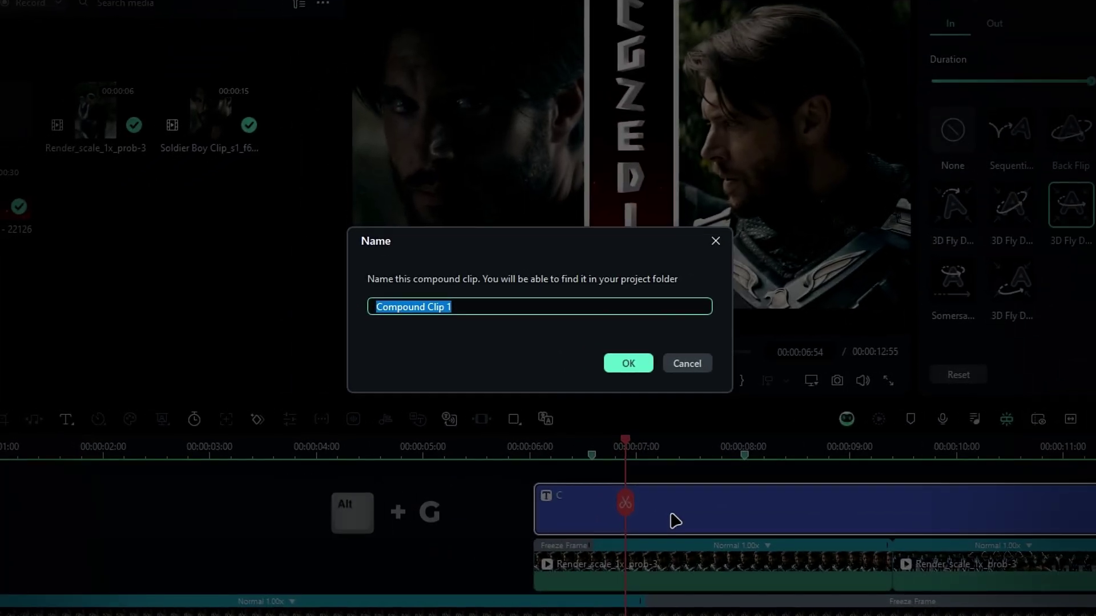
type("Text")
key("Return")
- Apply a Parallel Lines mask with 18.08% width to the Text clip, fitting the gap between the white borders, and scrub through the title animation
left_click(552, 500)
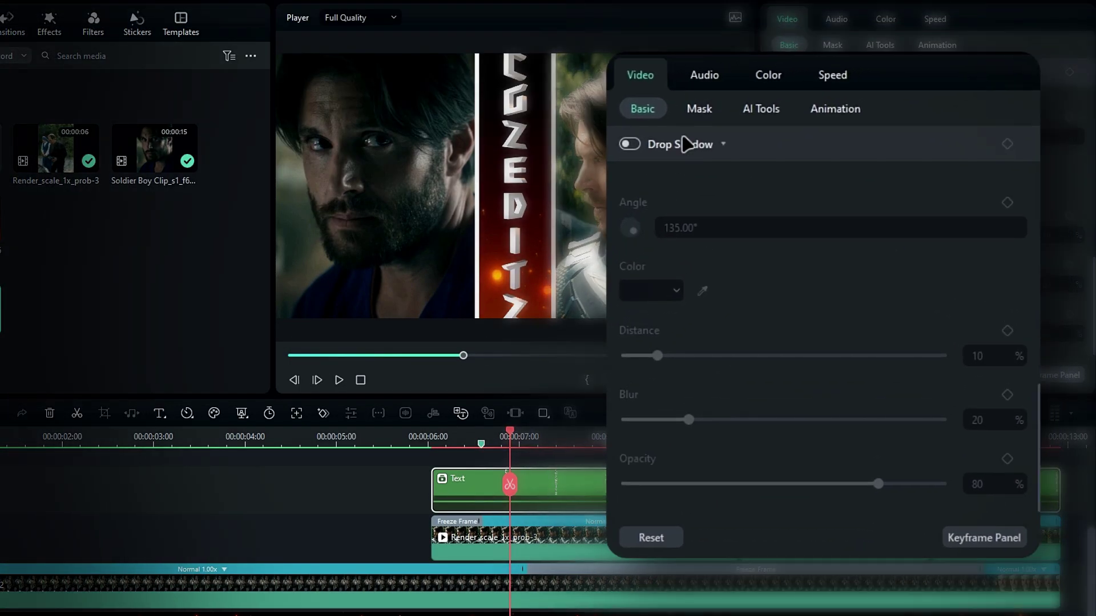
left_click(832, 45)
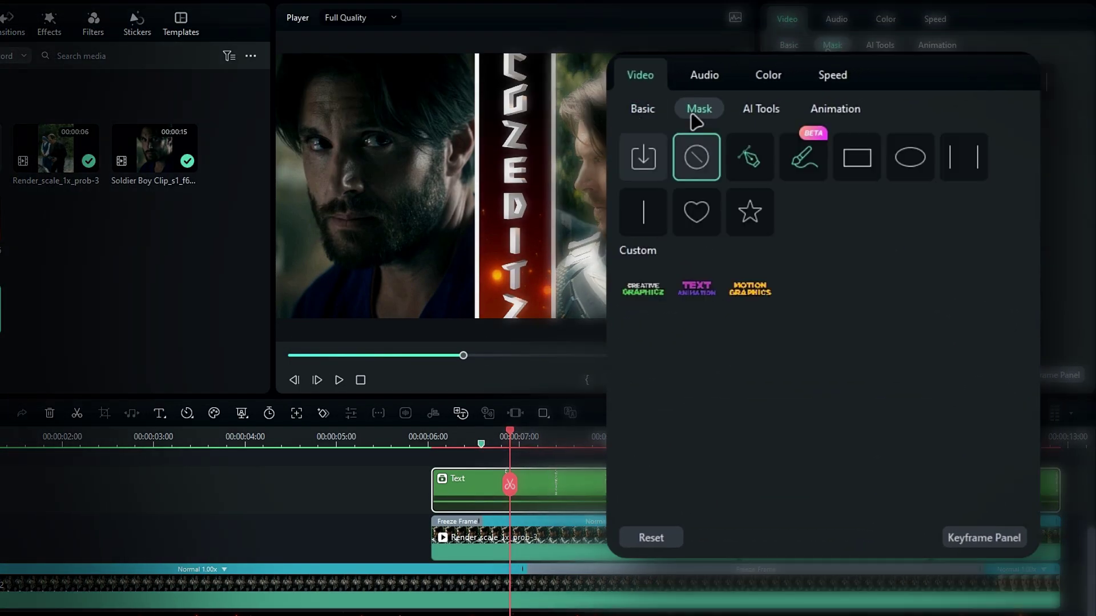
left_click(949, 167)
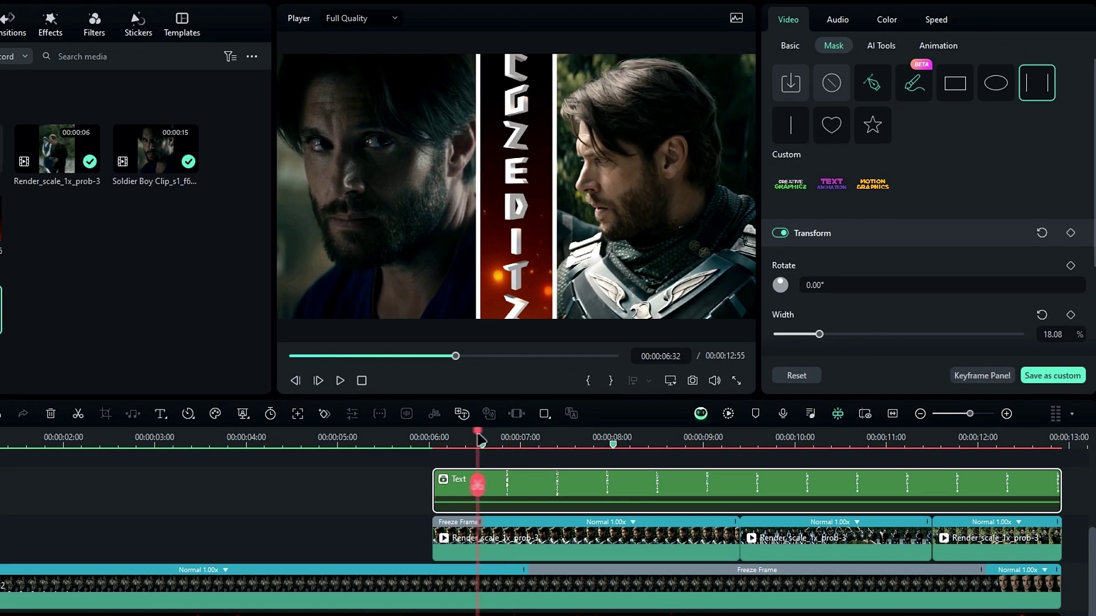
mouse_move(481, 440)
left_mouse_down()
mouse_move(436, 437)
mouse_move(502, 436)
left_mouse_up()
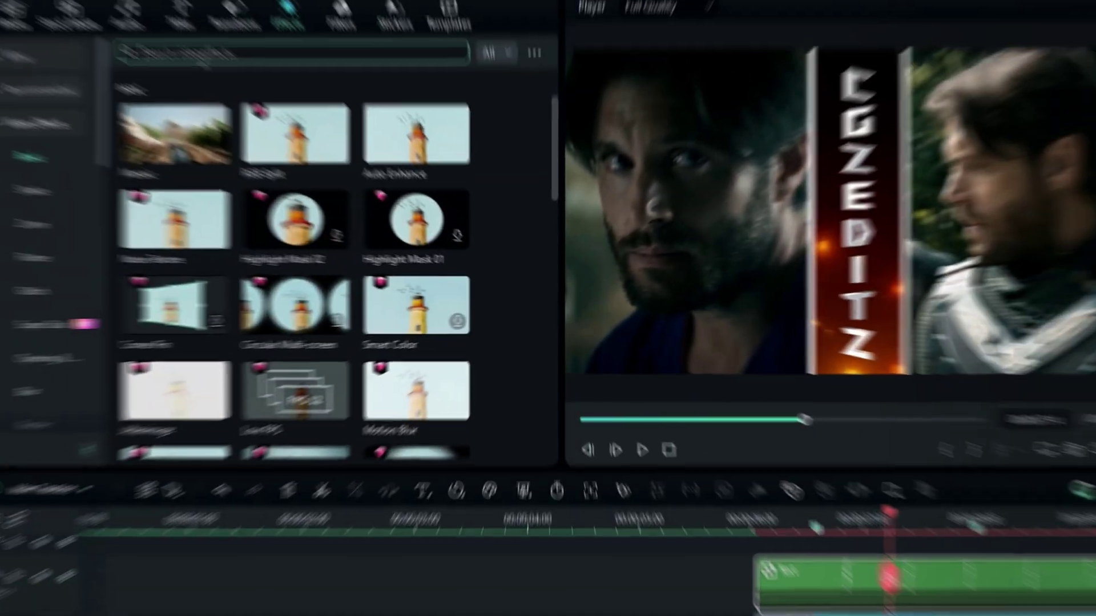
- Add the Color Blur effect to the Text clip with intensity 0.10, green blur 0.85 and blue blur 0.98, and check it along the timeline
type("color blur")
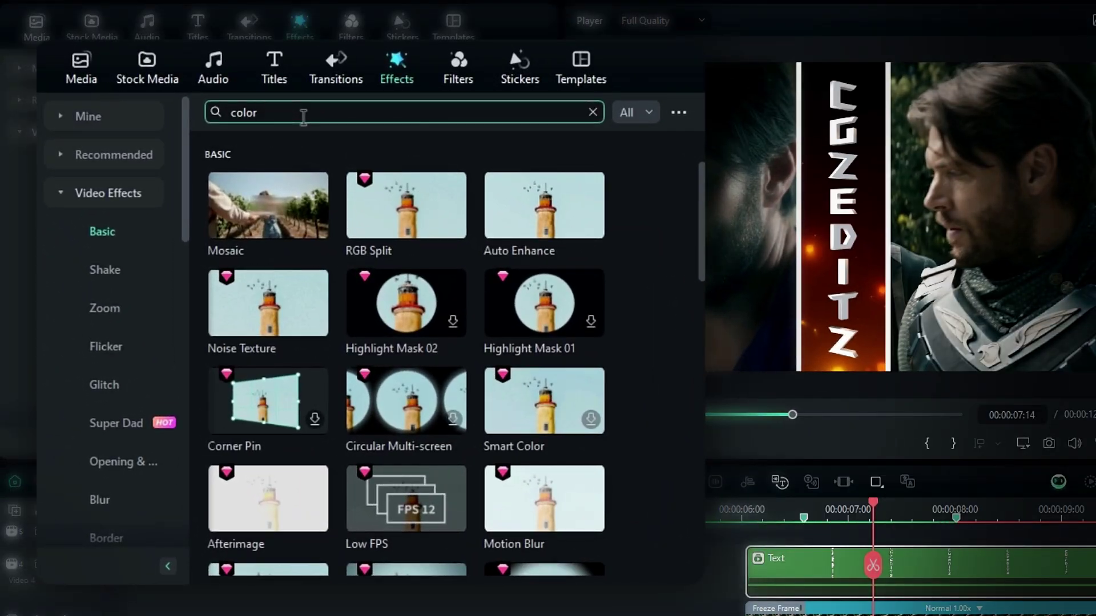
key("Return")
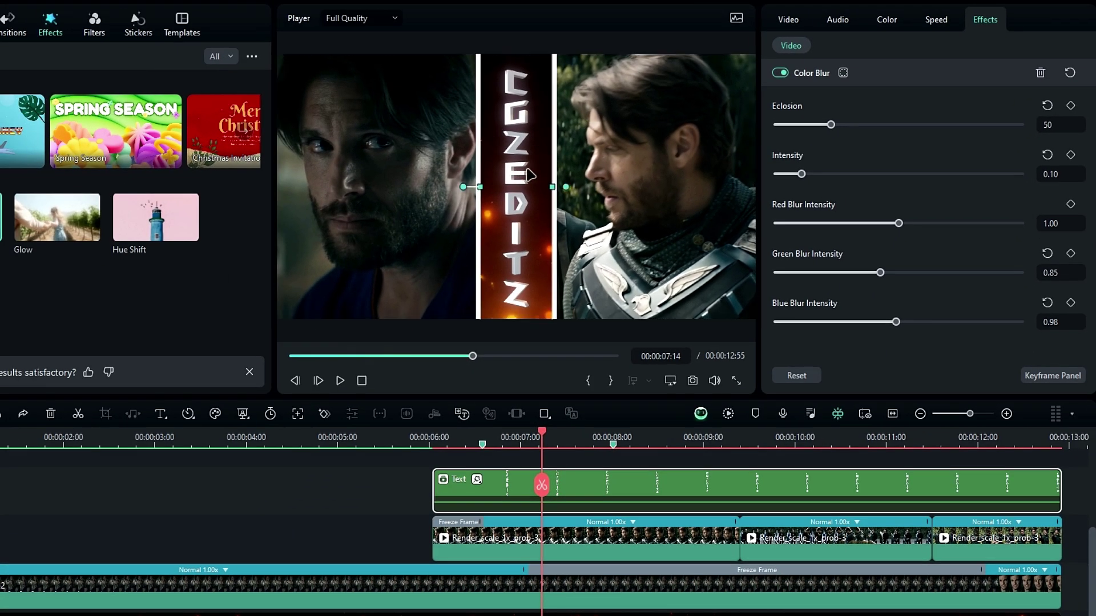
left_click_drag(548, 440, 520, 456)
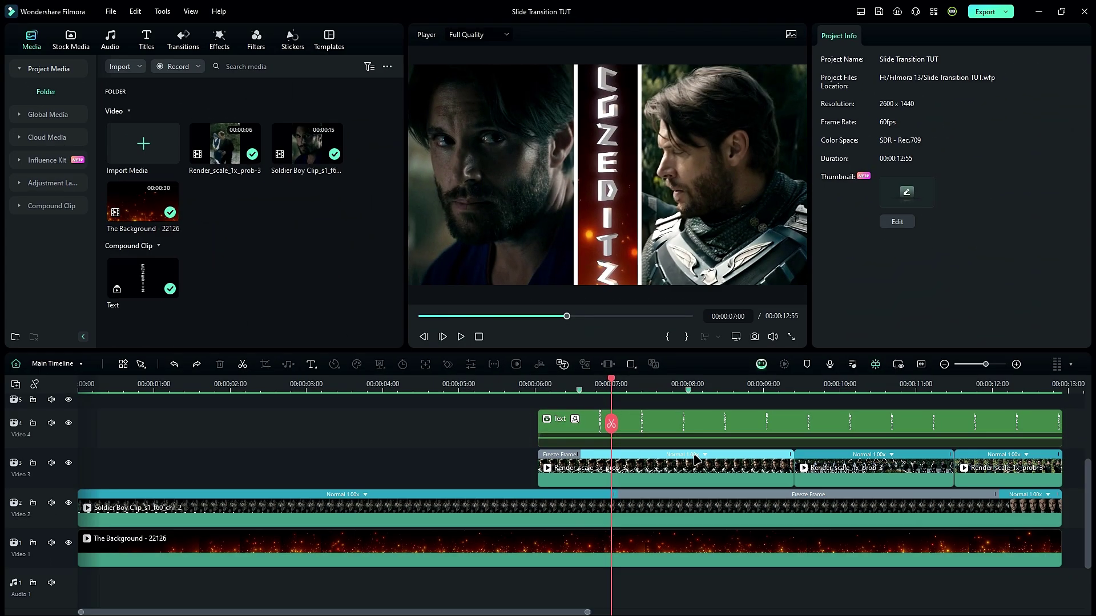
- Combine all timeline clips into one compound clip named Slide Transition
key("ctrl+a")
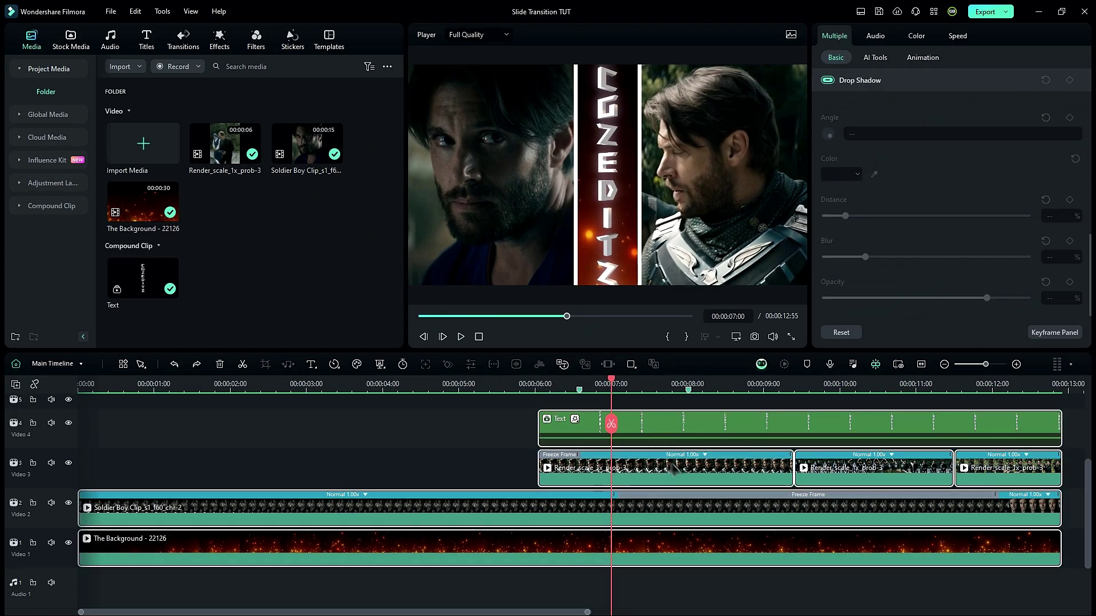
key("alt+g")
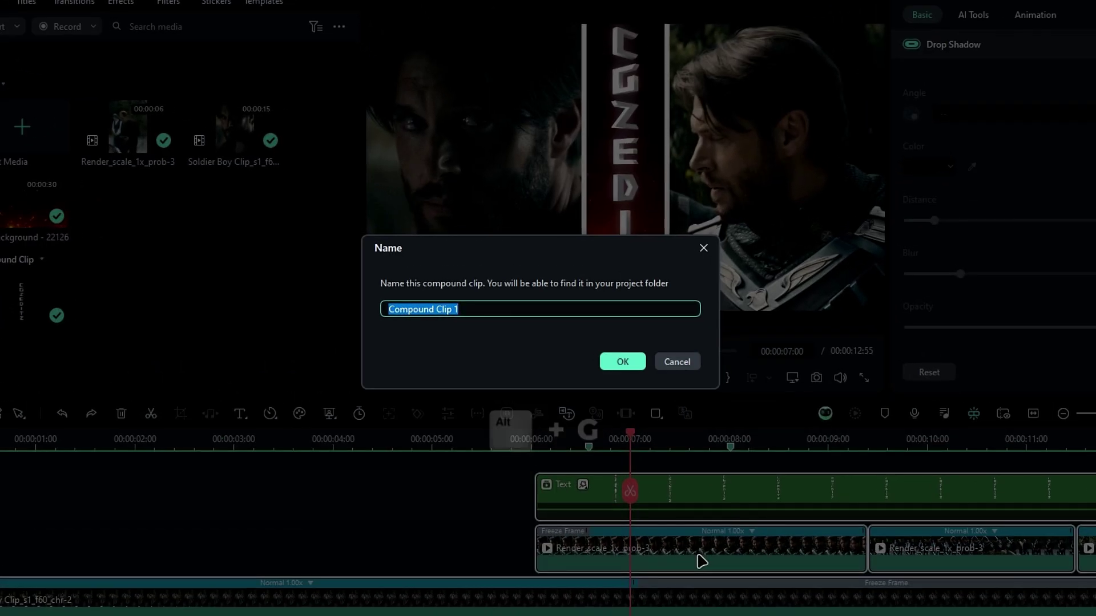
type("Slide Transition")
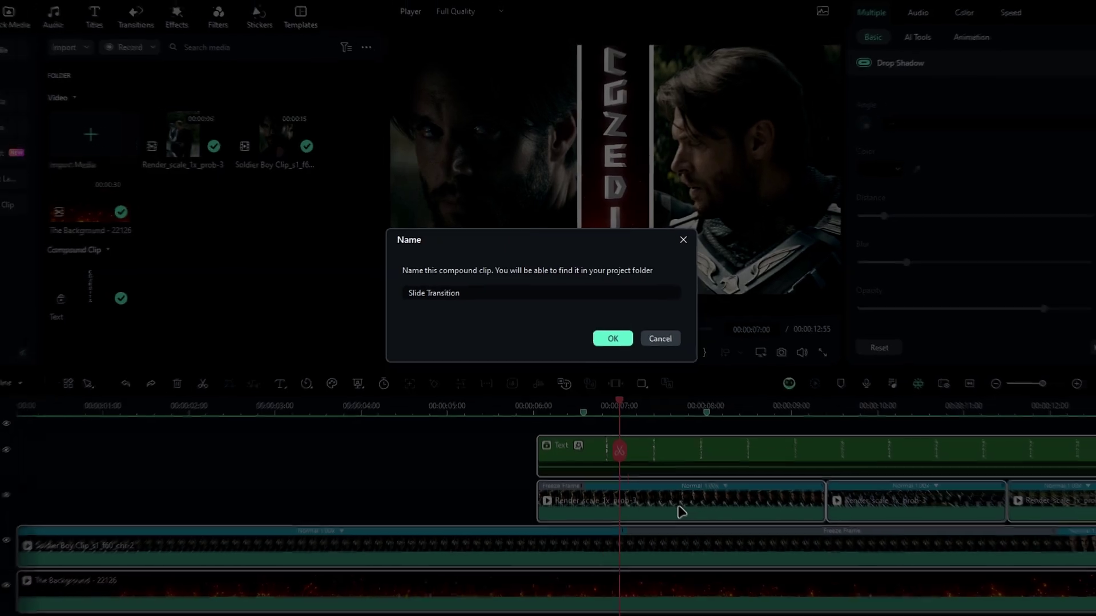
key("Return")
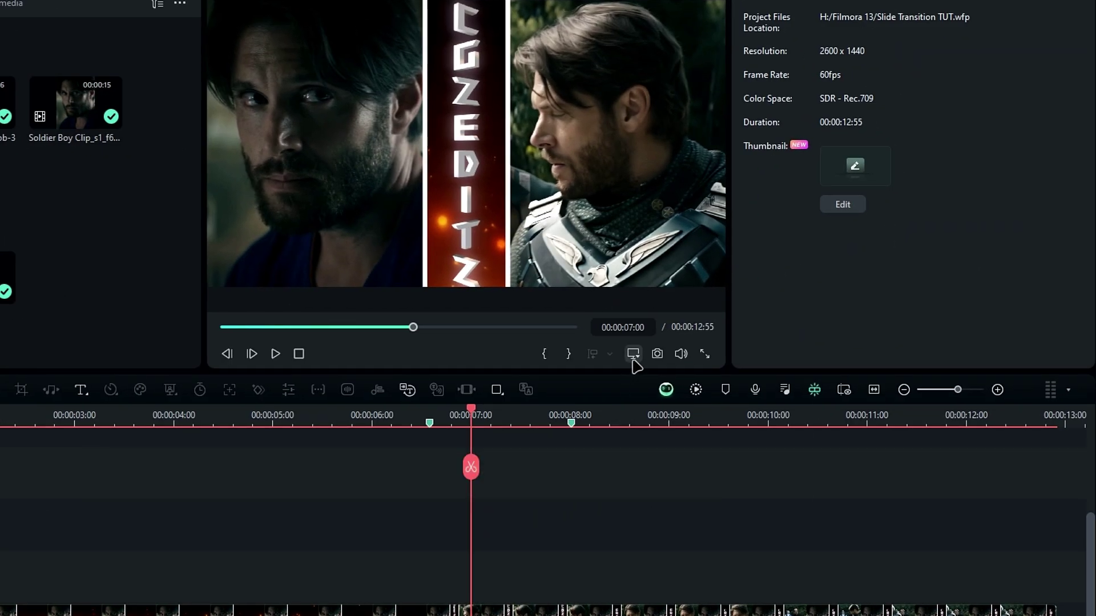
- Change the project resolution to 1080 x 1440
left_click(754, 349)
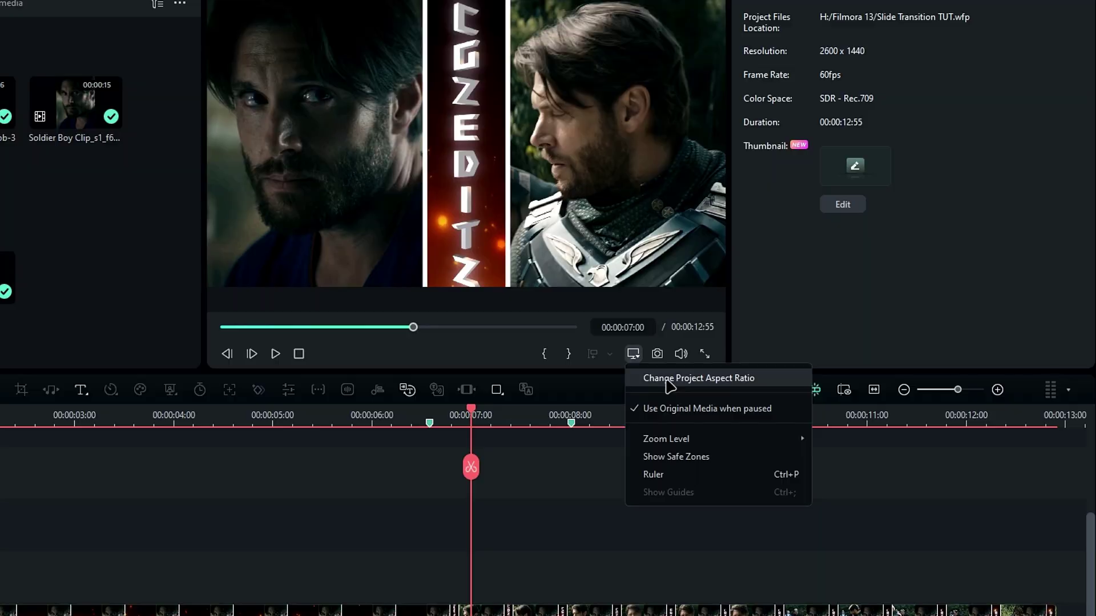
left_click(638, 374)
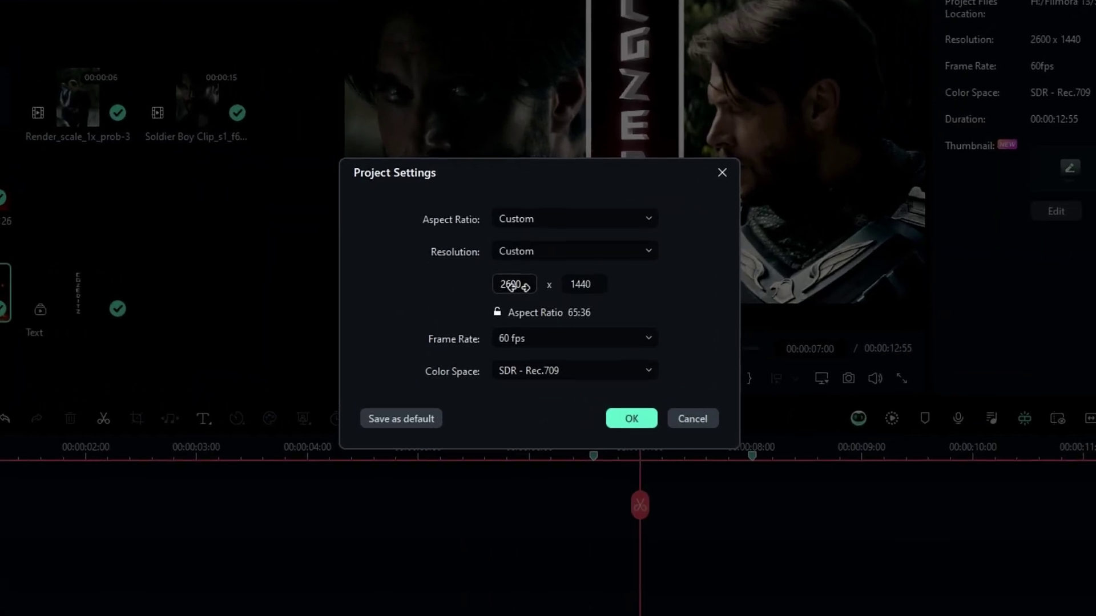
double_click(511, 284)
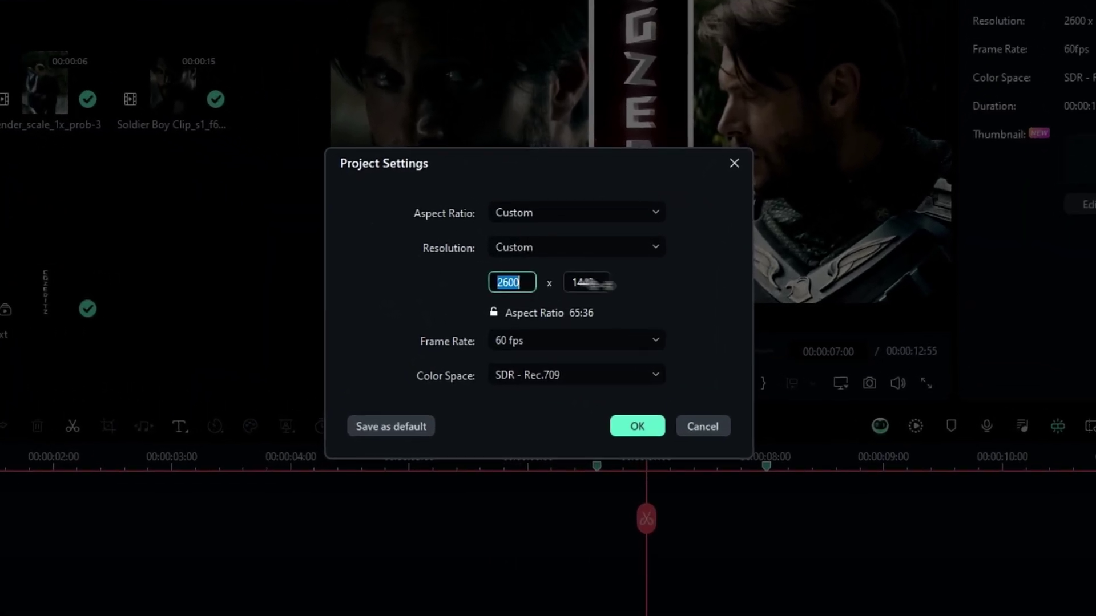
type("1080")
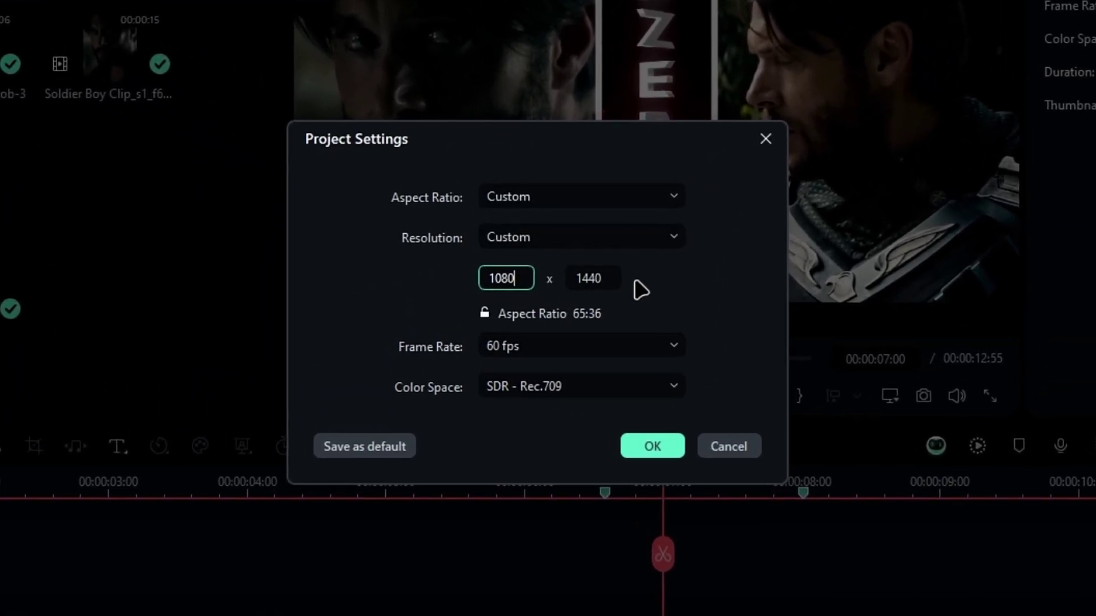
left_click(650, 299)
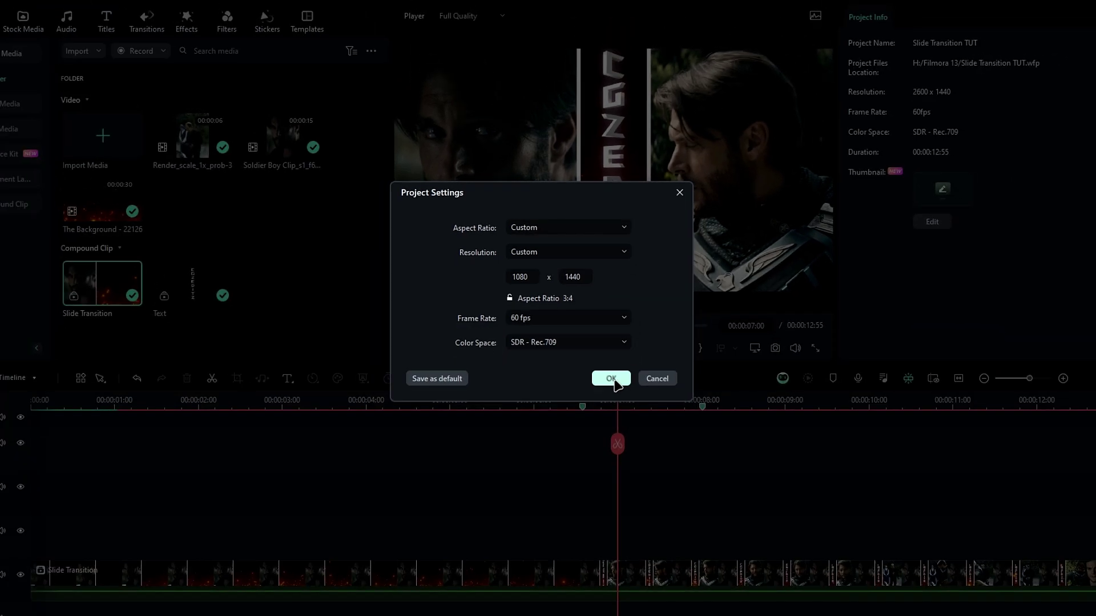
left_click(623, 406)
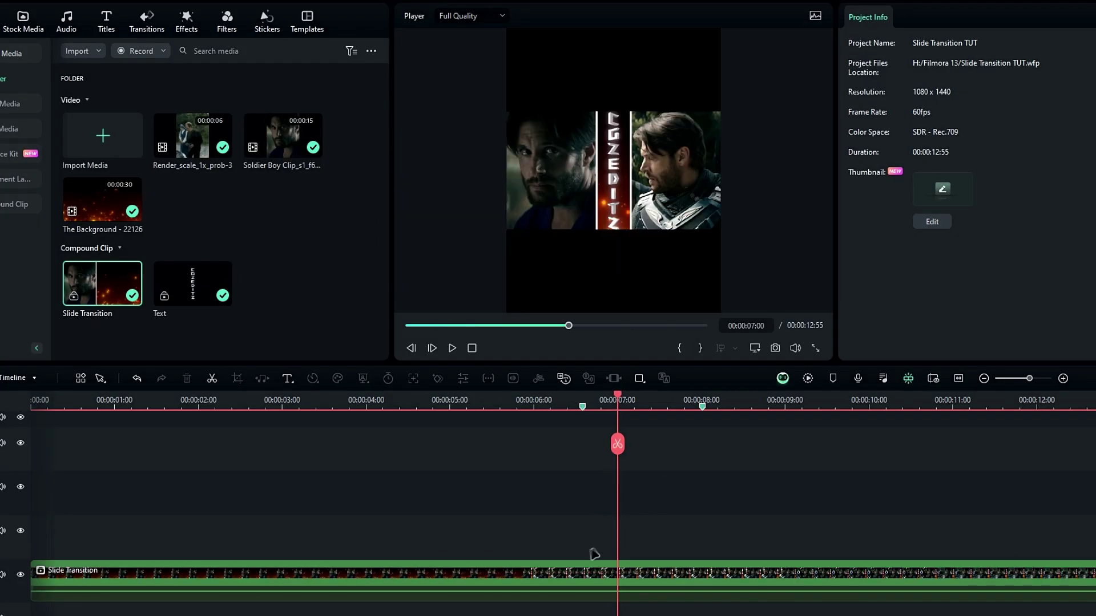
- Scale the Slide Transition clip to 241% and keyframe its position at X 761.40, Y -0.78 px at the first marker, 00:00:06:35
left_click(593, 571)
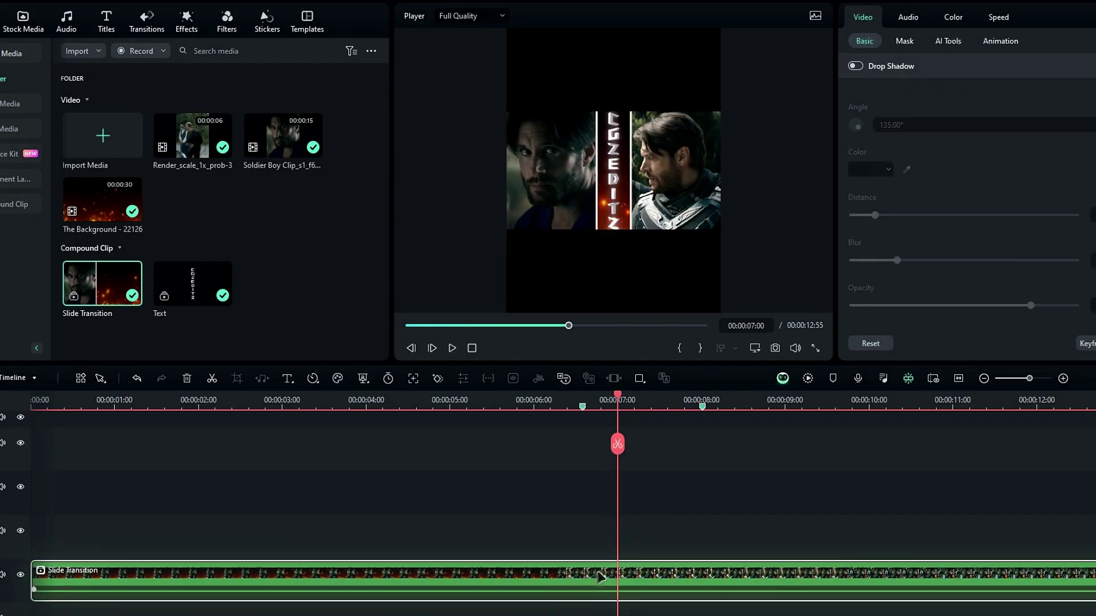
scroll(919, 163, "up", 10)
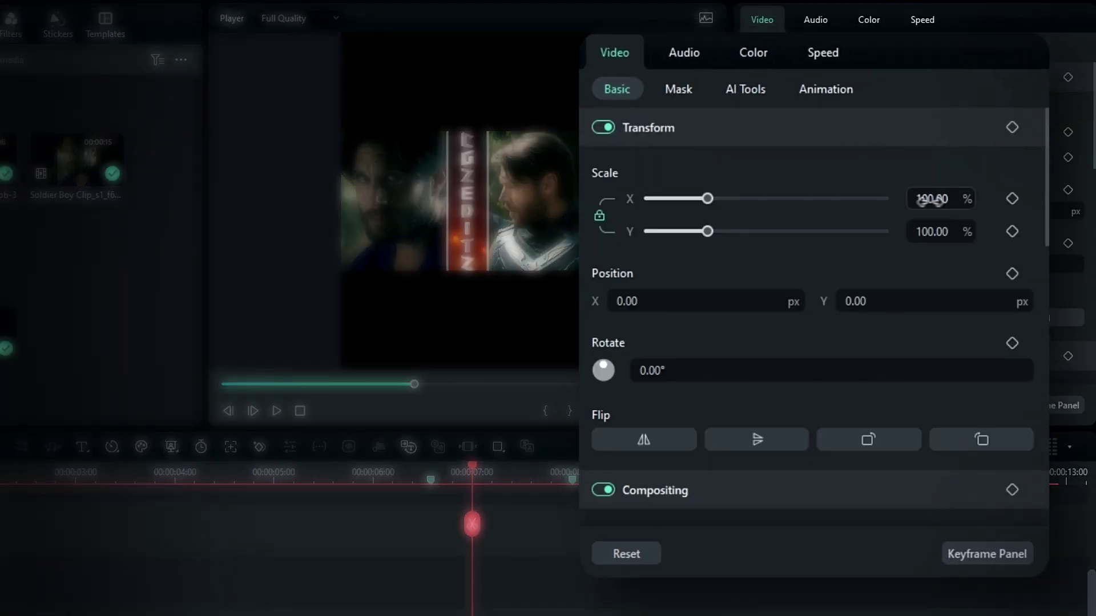
left_click_drag(932, 203, 1012, 203)
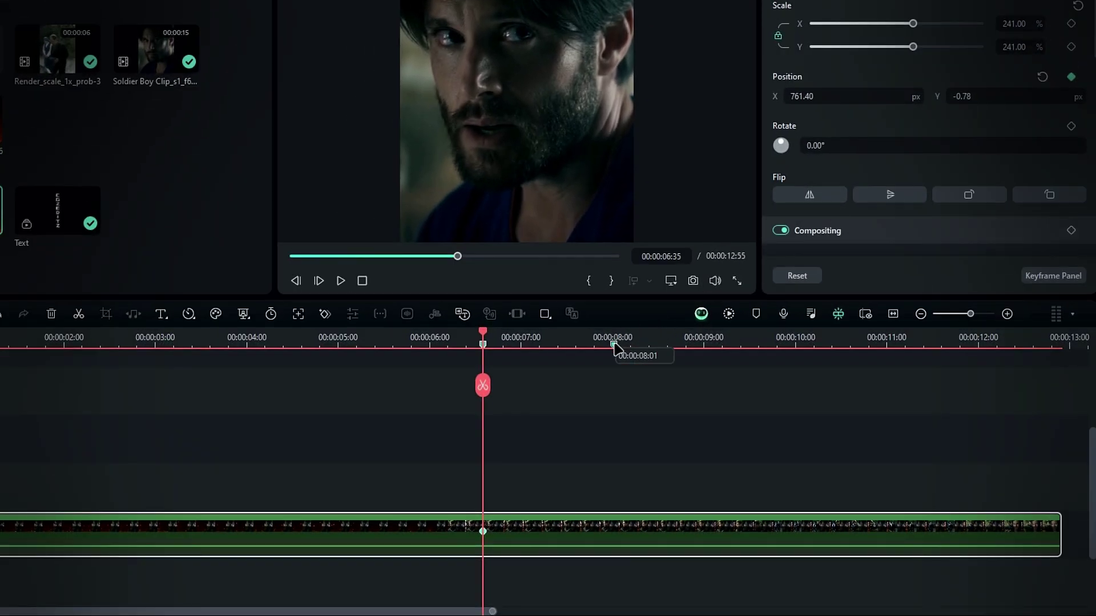
- Keyframe the Slide Transition clip's position at X -761.40 px at the second marker, 00:00:08:01
left_click(614, 346)
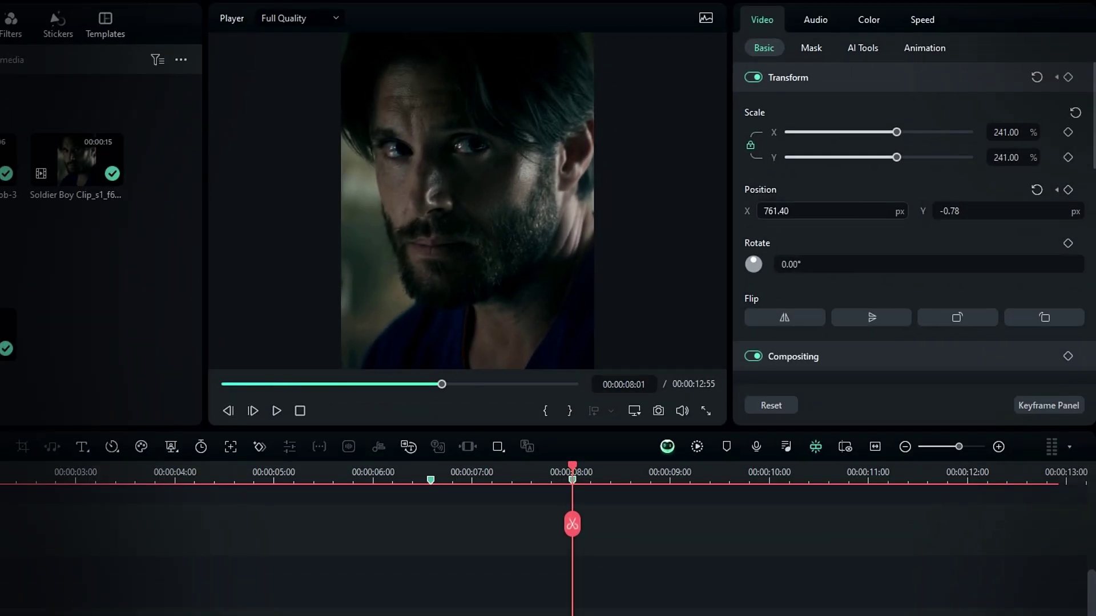
left_click_drag(785, 210, 722, 203)
left_click_drag(486, 199, 446, 200)
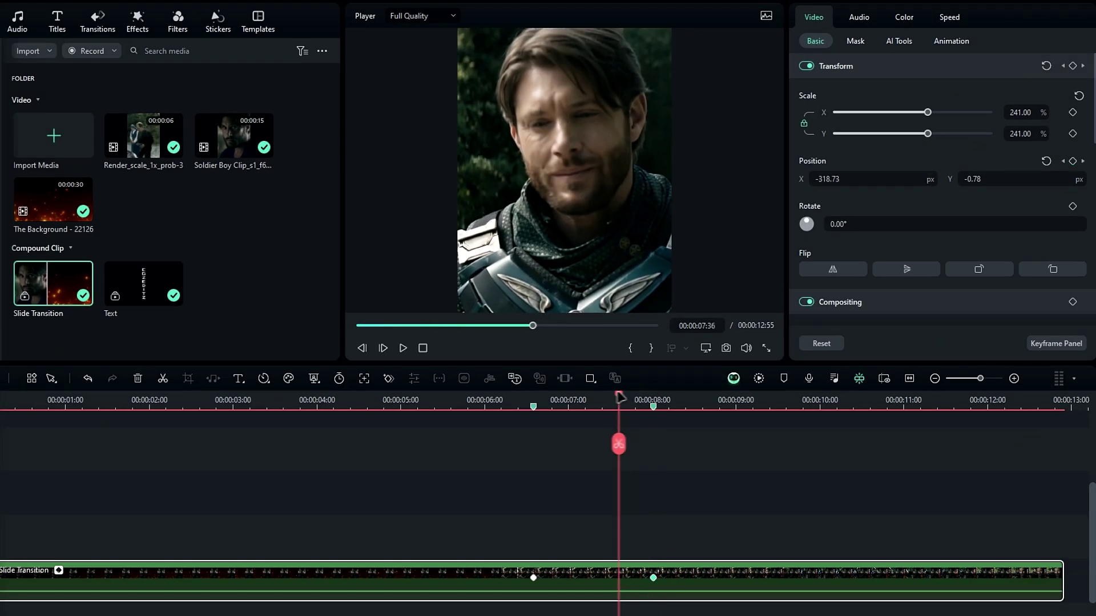
- Set the Slide Transition clip's position keyframes to Curve interpolation and play the transition back
left_click_drag(620, 398, 587, 398)
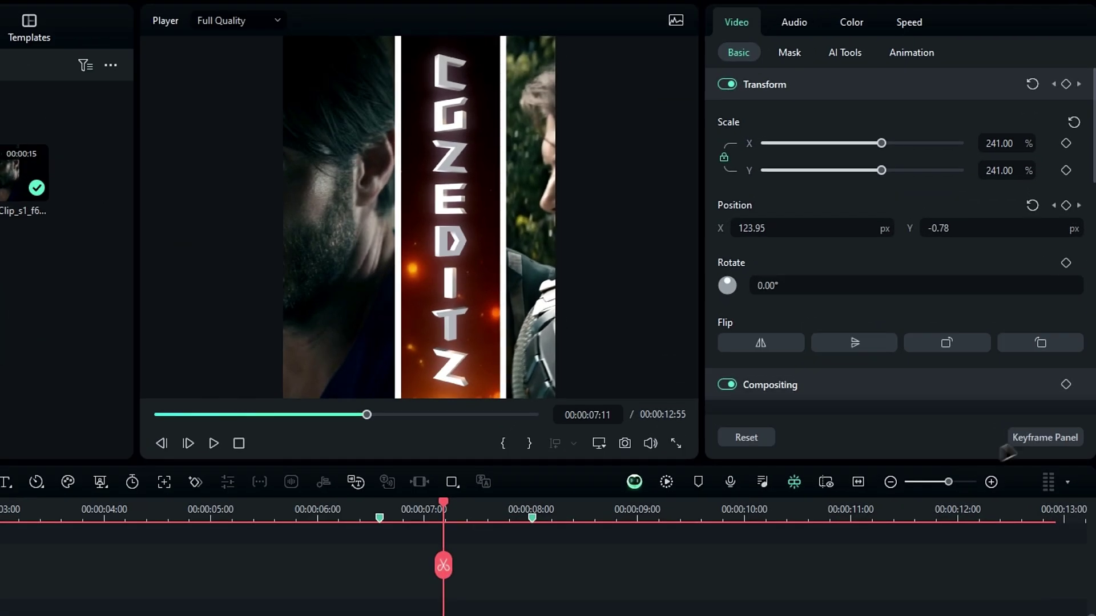
left_click(1056, 343)
left_click_drag(989, 233, 992, 180)
right_click(1022, 219)
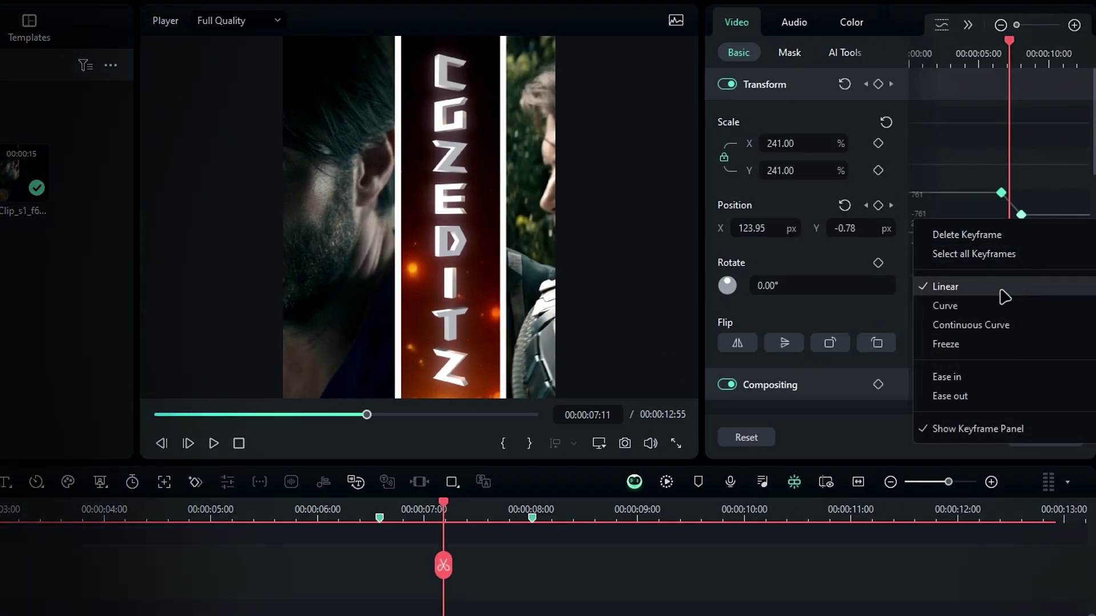
left_click(975, 310)
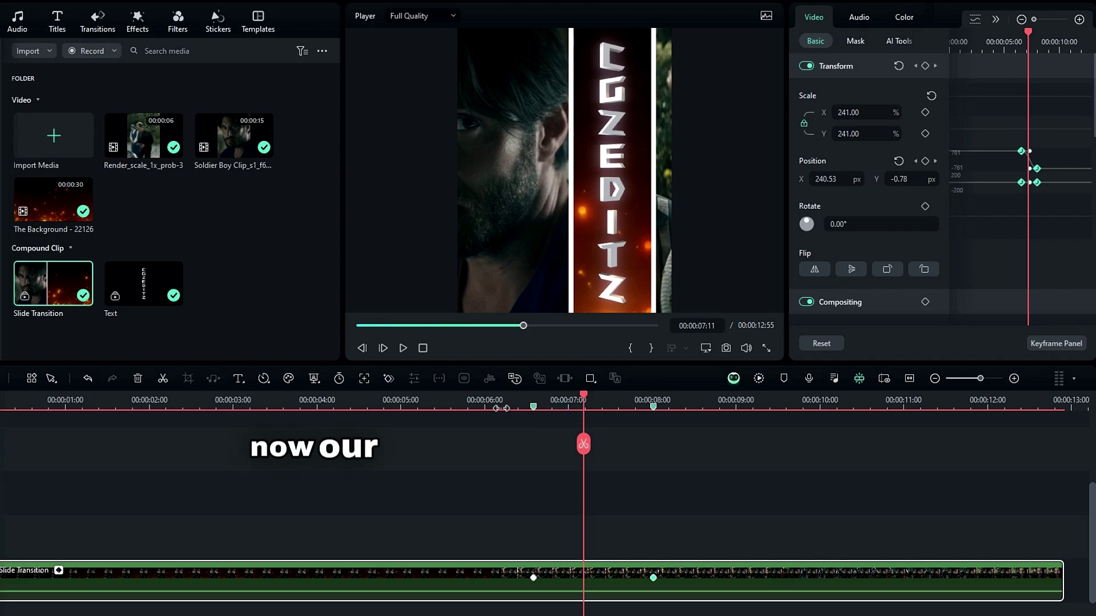
left_click(502, 405)
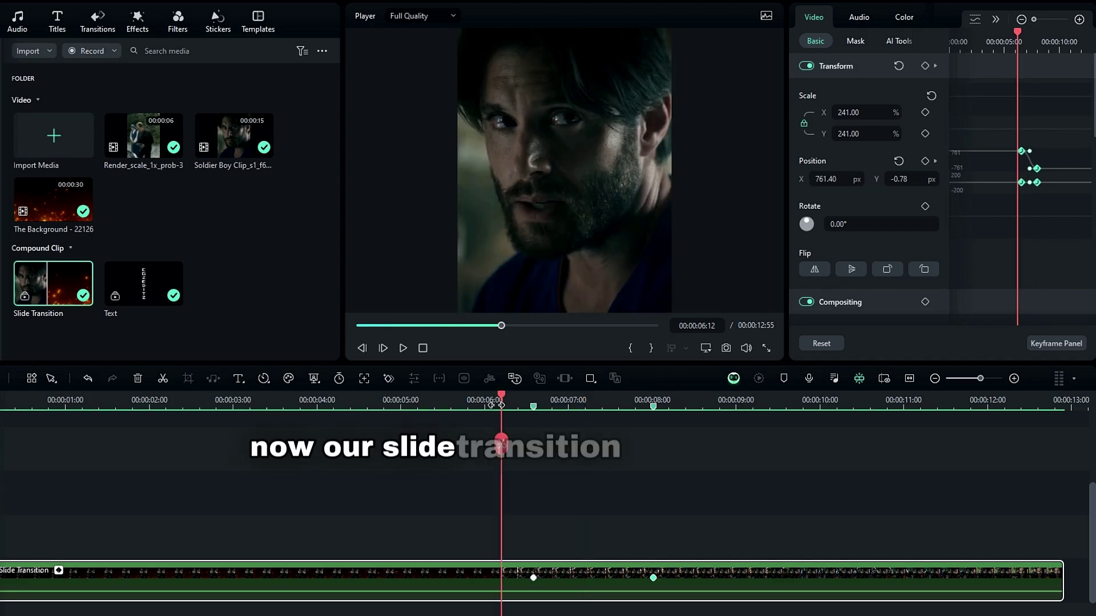
key("space")
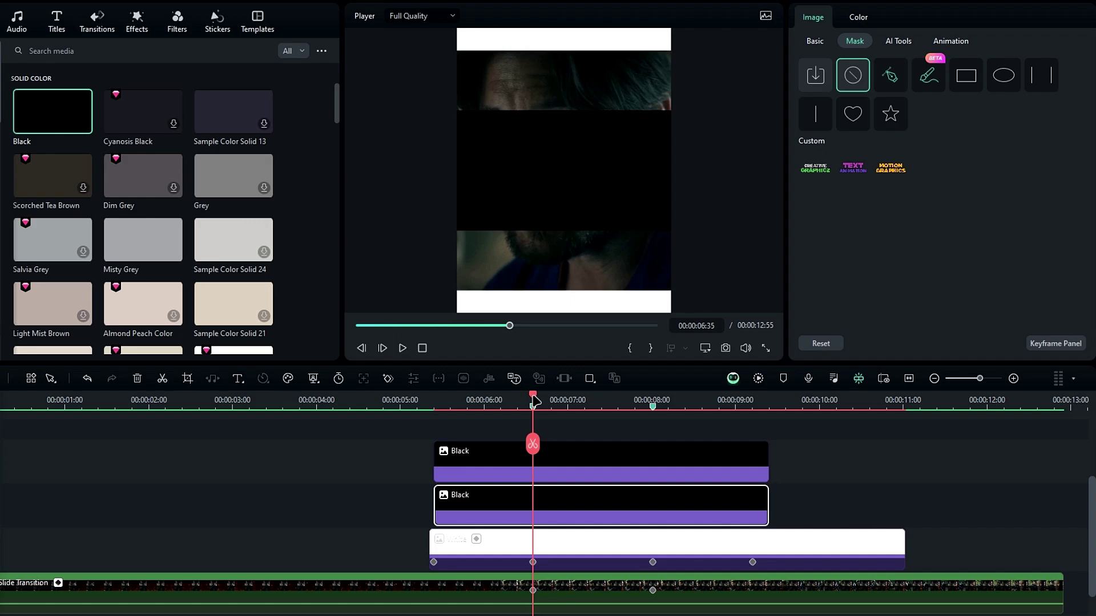
- Form letterbox bars by moving the upper Black clip to the frame's top edge and the lower Black clip to Y -910 px
left_click(578, 459)
left_click(814, 41)
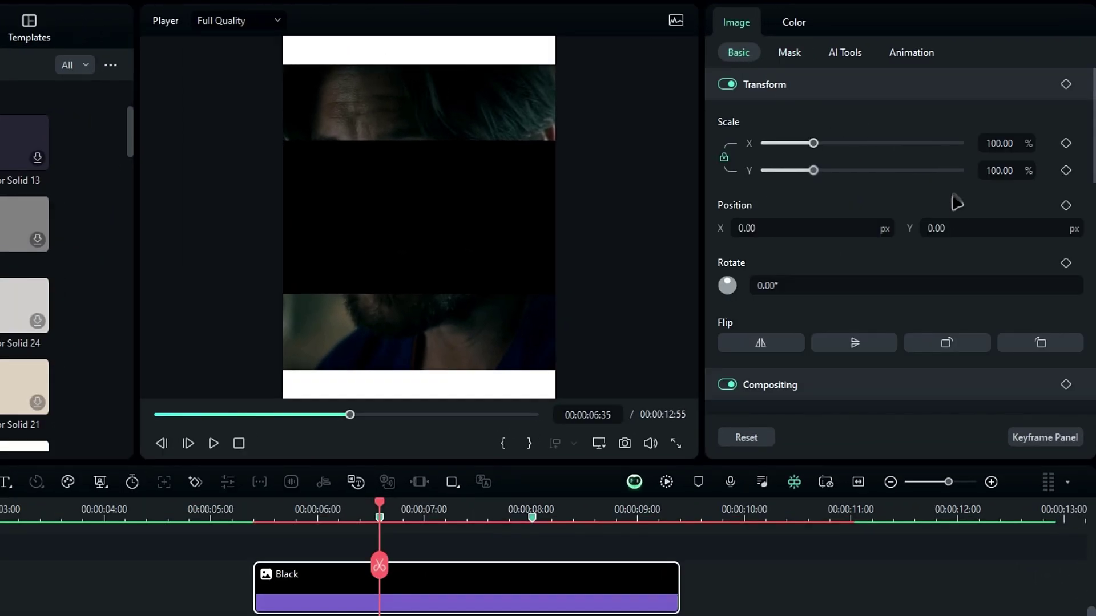
left_click_drag(942, 228, 971, 198)
left_click(445, 222)
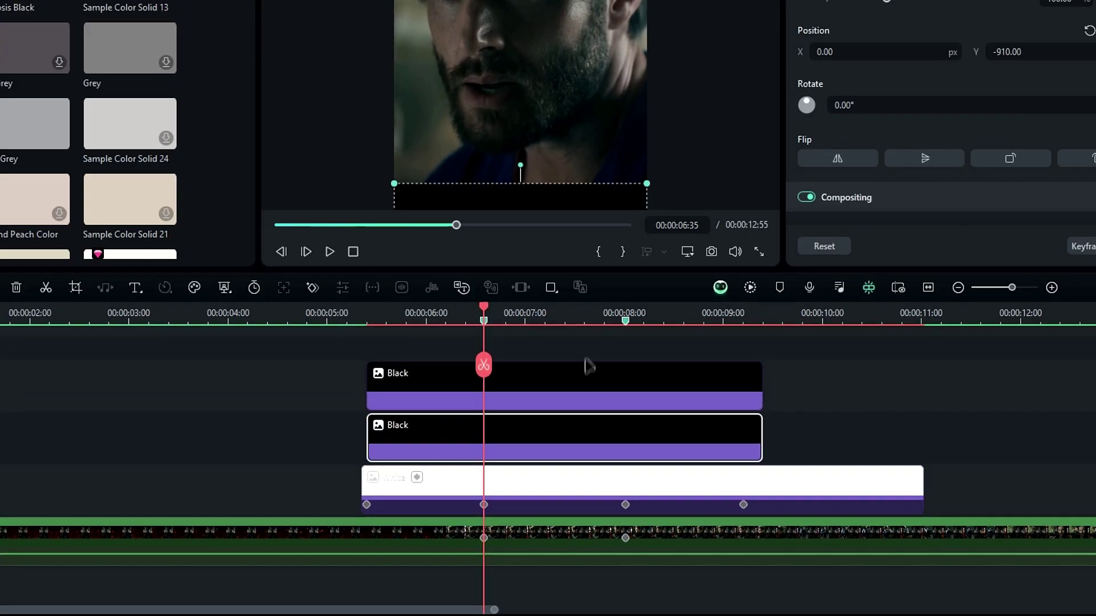
- Add position keyframes to both Black clips at the markers 00:00:06:35 and 00:00:08:01
left_click_drag(577, 354, 577, 443)
left_click(1066, 207)
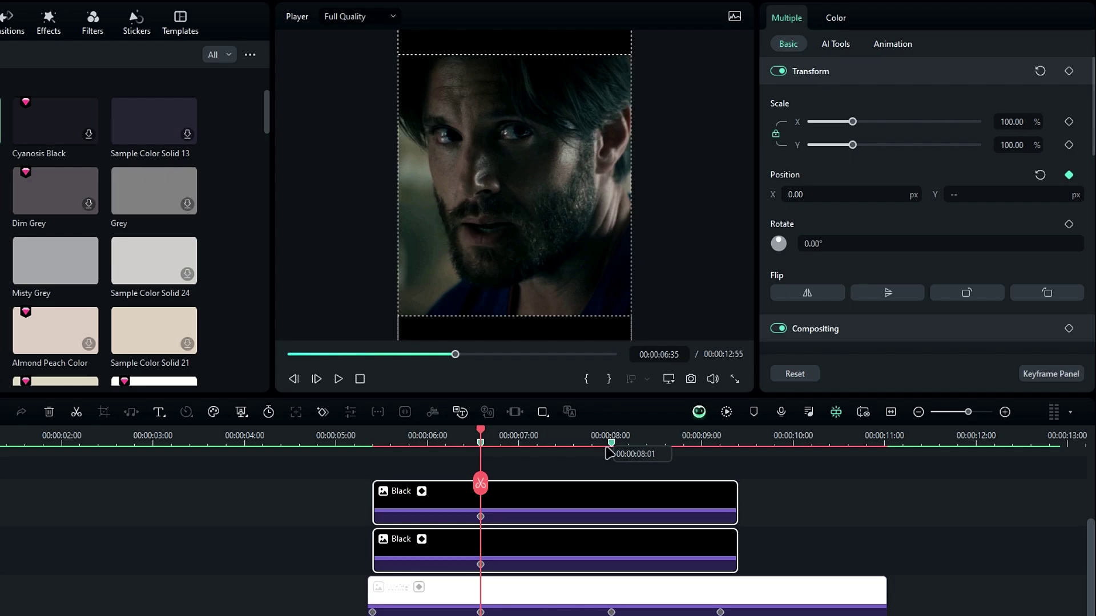
left_click(610, 448)
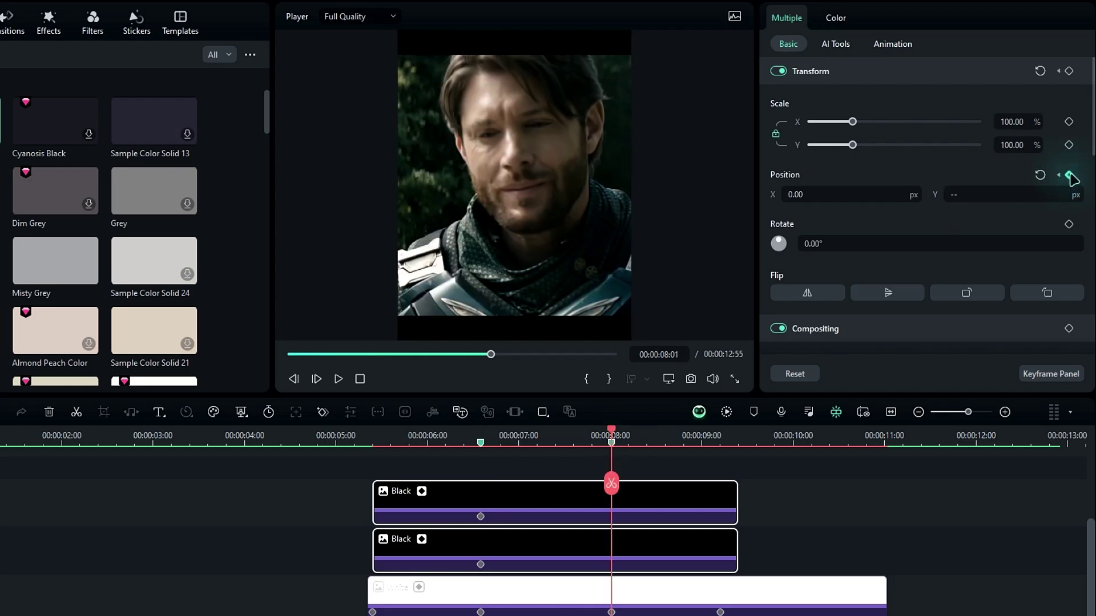
- At 00:00:05:24, keyframe the upper Black clip's position at Y 1029 px and the lower one's at Y -1028 px
left_click(379, 437)
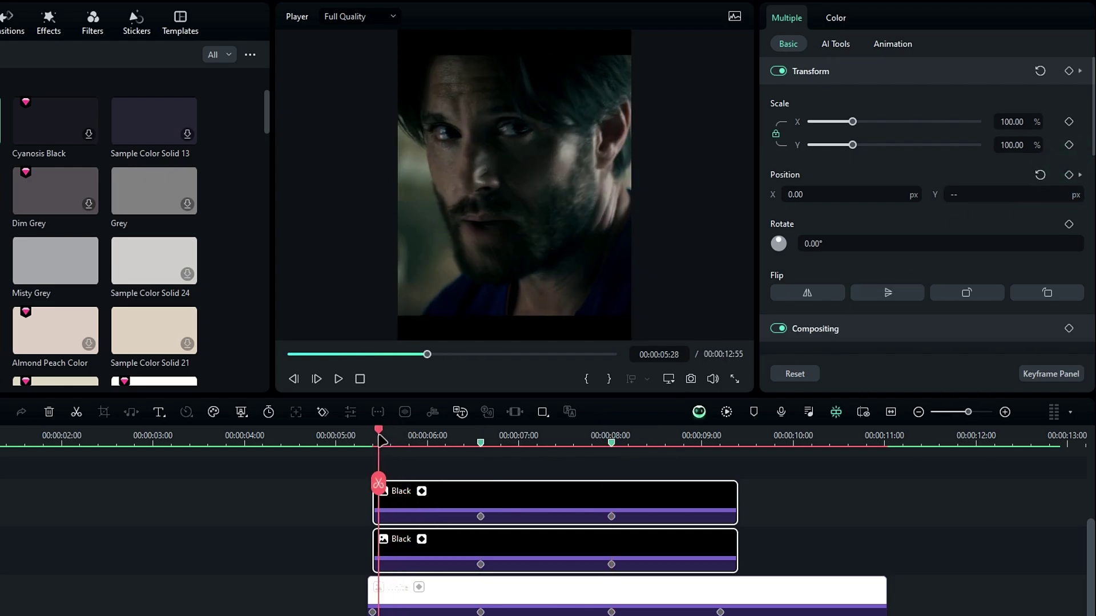
left_click_drag(379, 434, 372, 434)
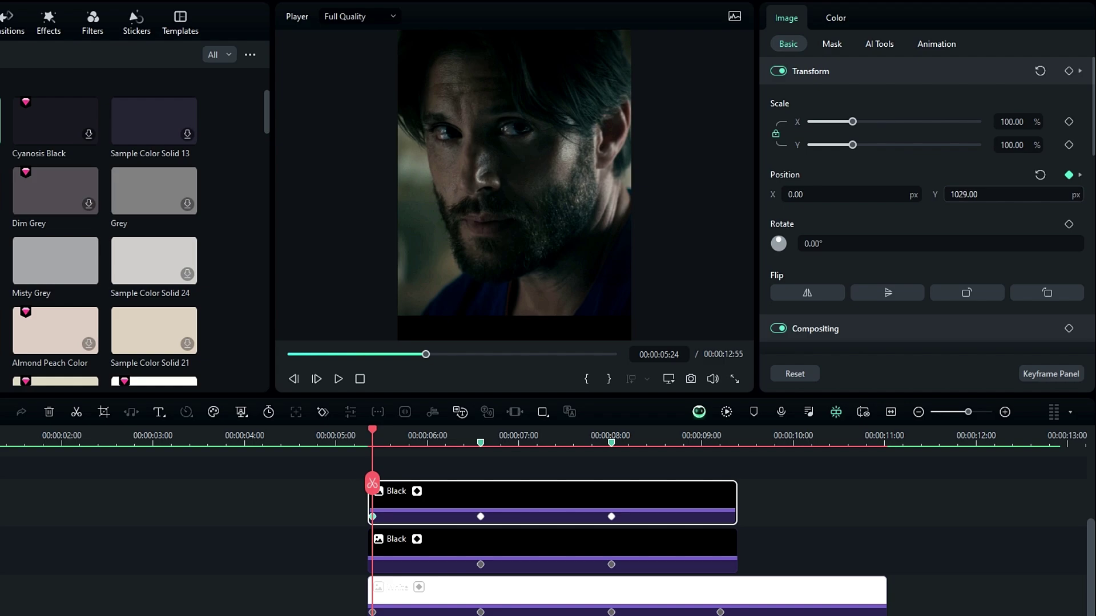
left_click(460, 560)
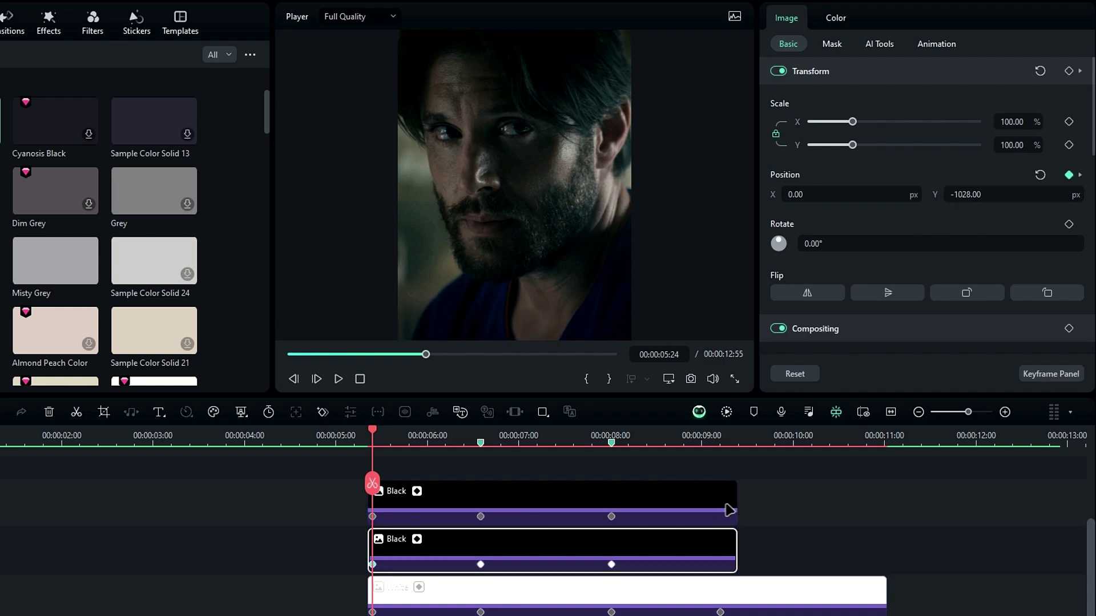
- At 00:00:09:12, keyframe both Black clips' vertical positions so the bars move out of the frame
left_click(722, 444)
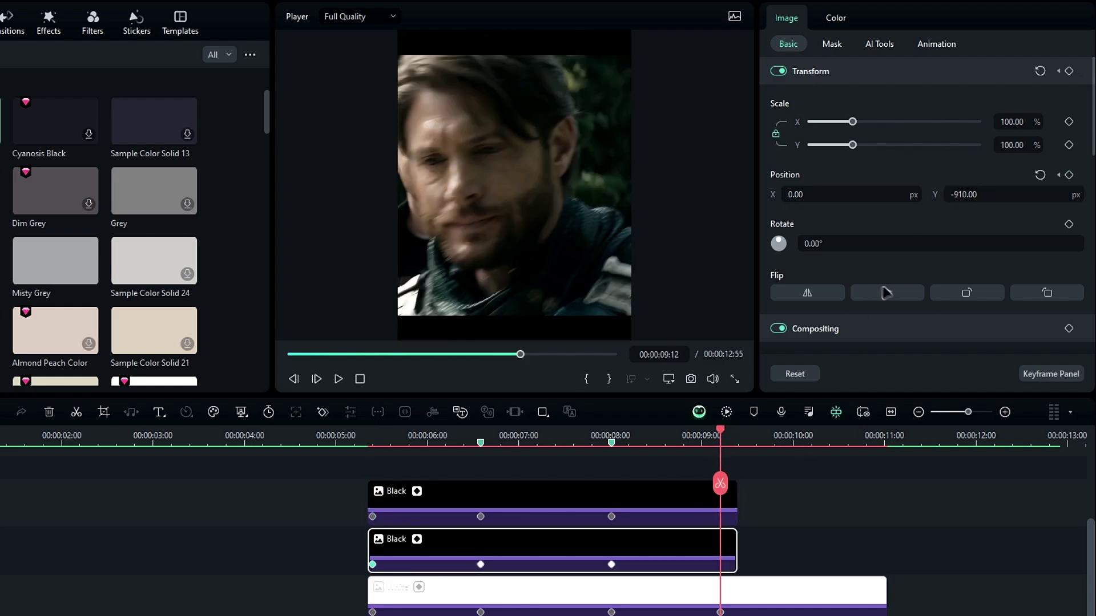
left_click(663, 521)
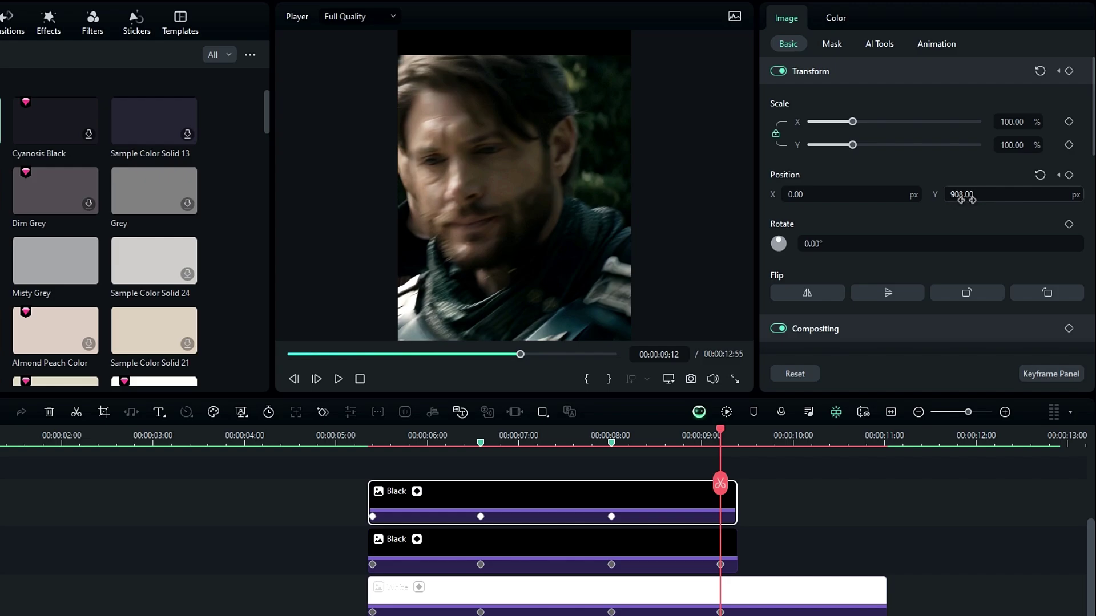
left_click_drag(971, 199, 1036, 199)
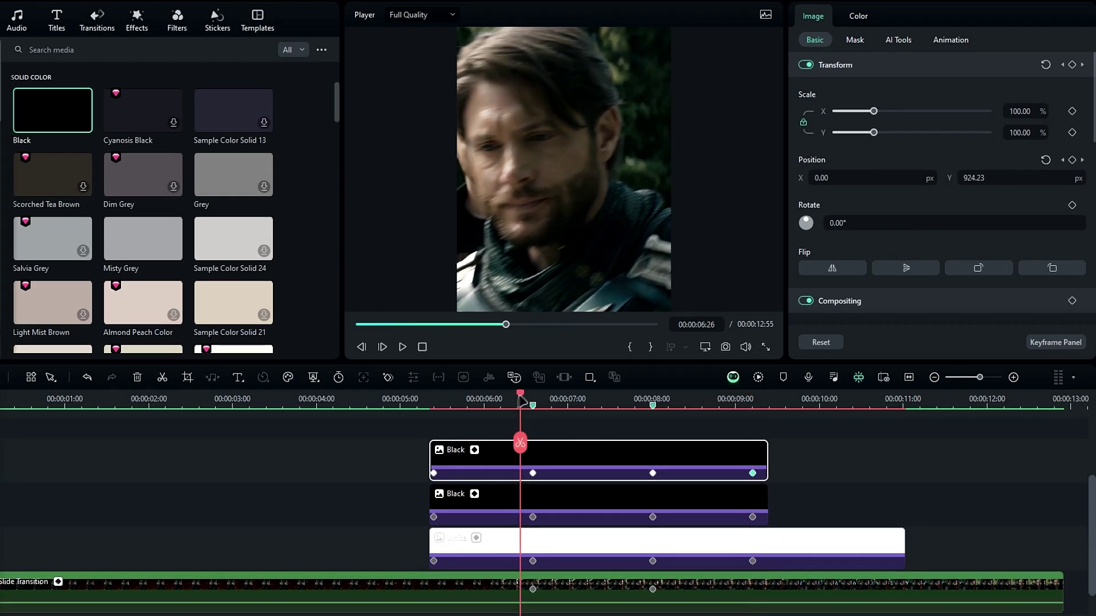
- Delete the white clip below the letterbox bars and move both Black clips down one track
left_click_drag(519, 396, 530, 422)
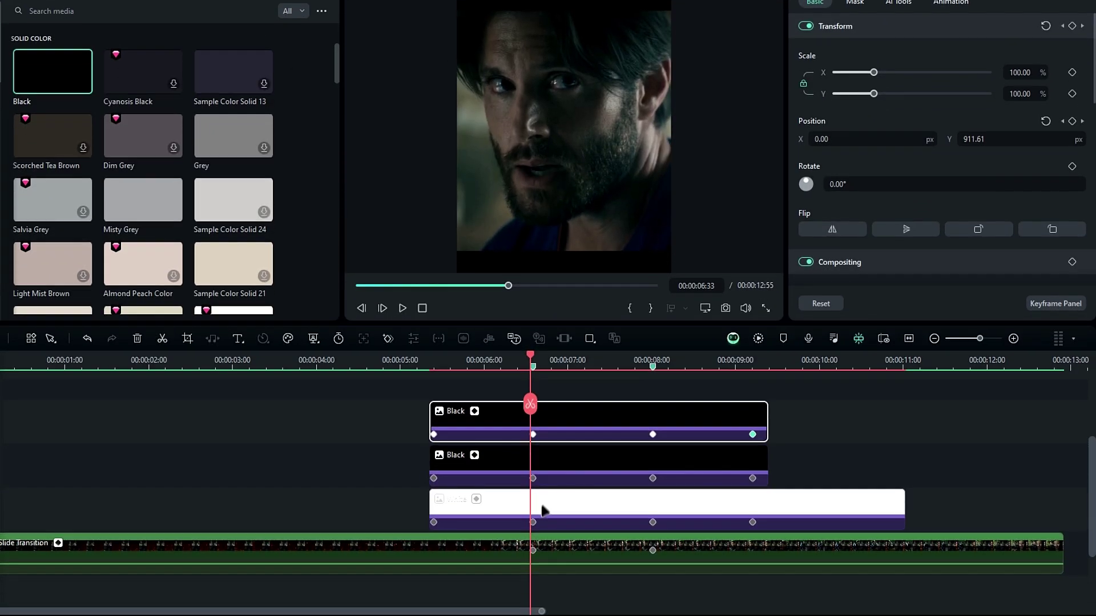
left_click(545, 514)
key("Delete")
left_click_drag(666, 516, 567, 411)
- Open the keyframe graph for the upper Black clip and give all its position keyframes a curved interpolation
left_click(444, 400)
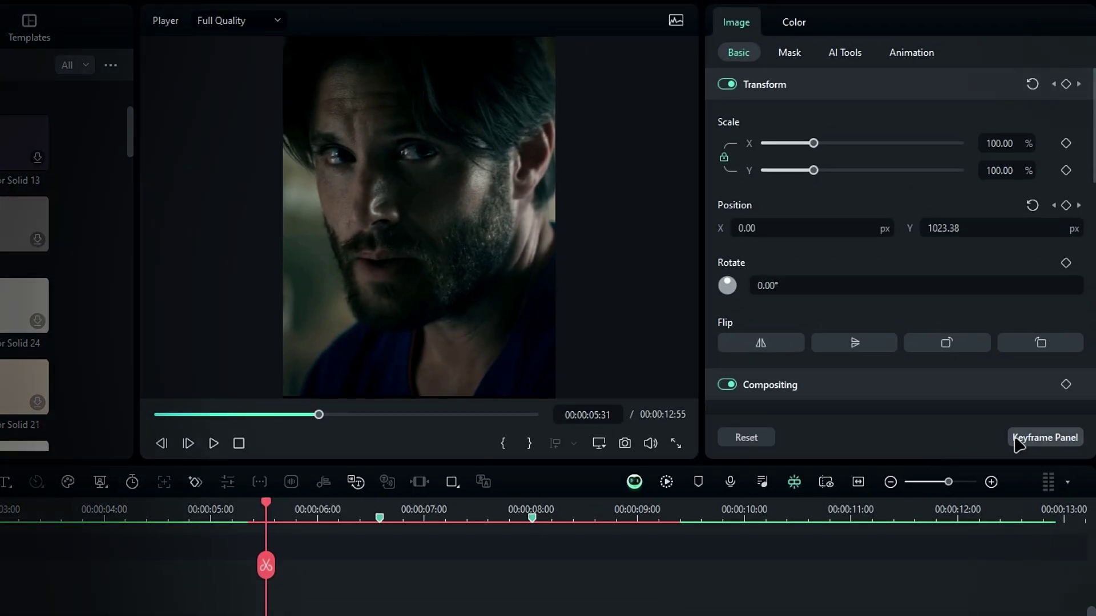
left_click(1035, 345)
left_click_drag(1090, 223, 1089, 209)
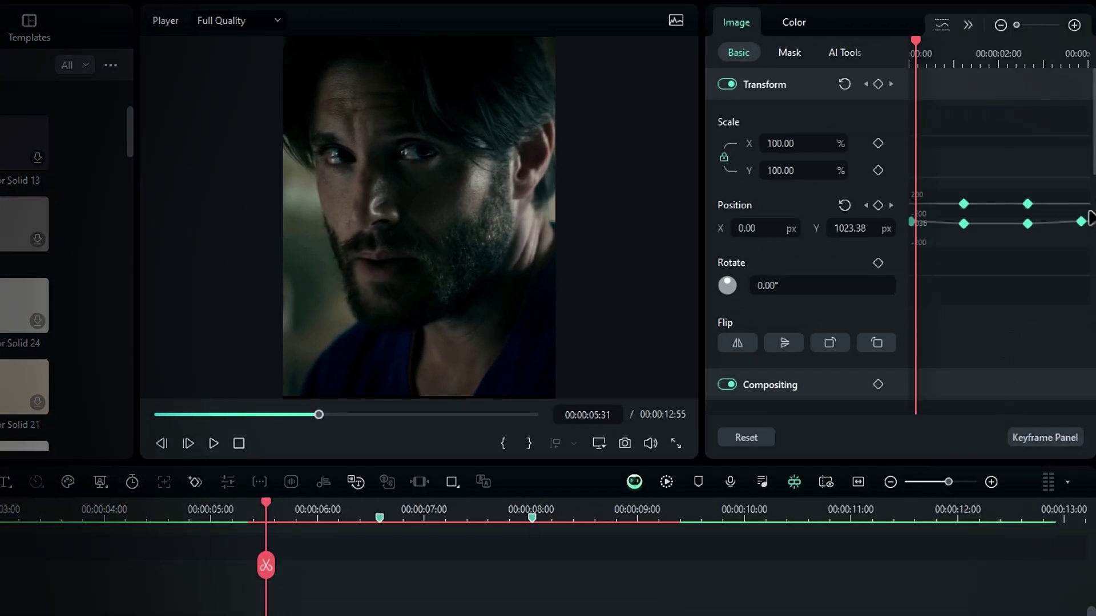
right_click(1028, 229)
left_click(950, 405)
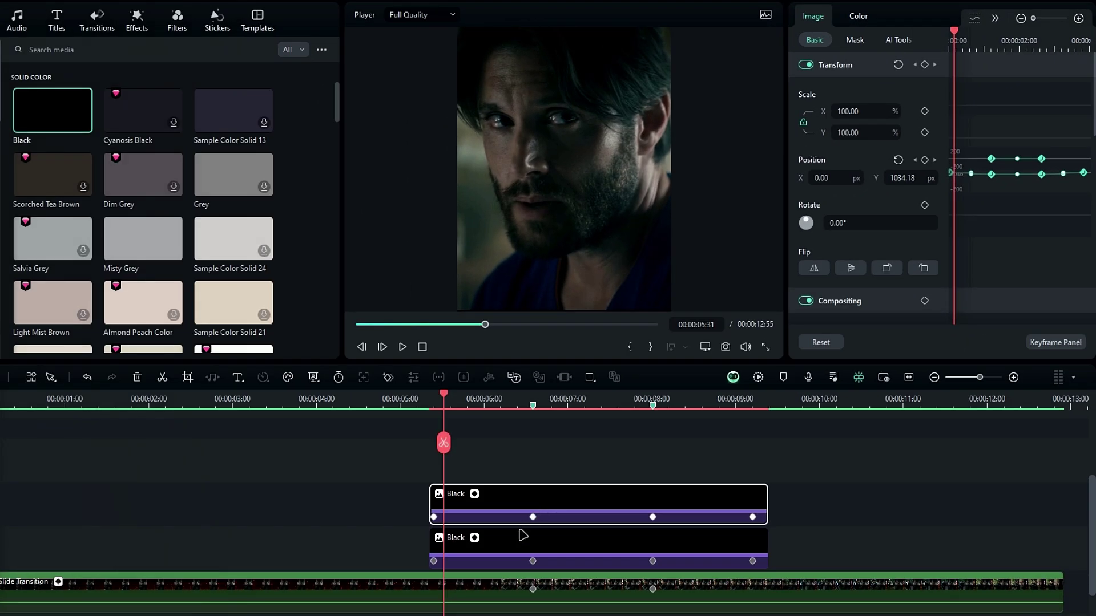
- Give all the lower Black clip's position keyframes a curved interpolation and play back the letterbox animation
left_click(514, 549)
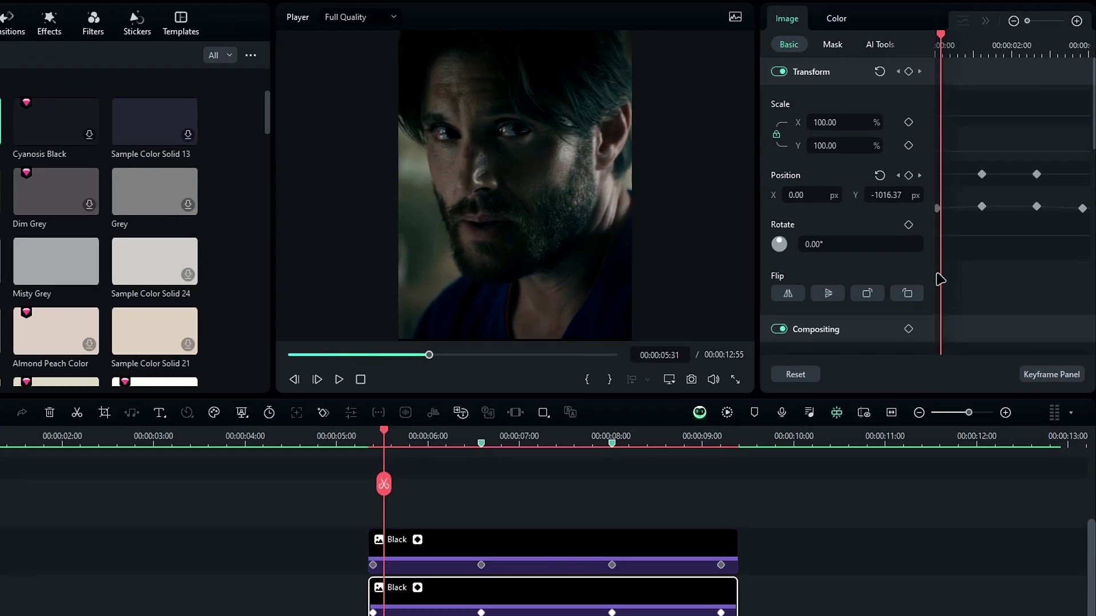
right_click(1082, 211)
left_click(962, 364)
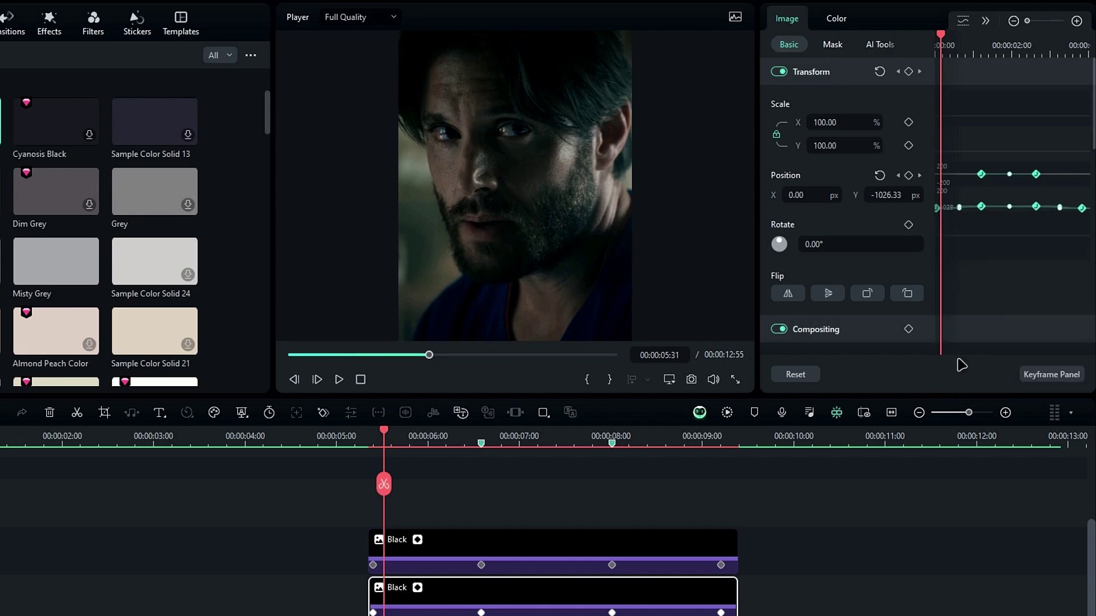
left_click(341, 399)
key("space")
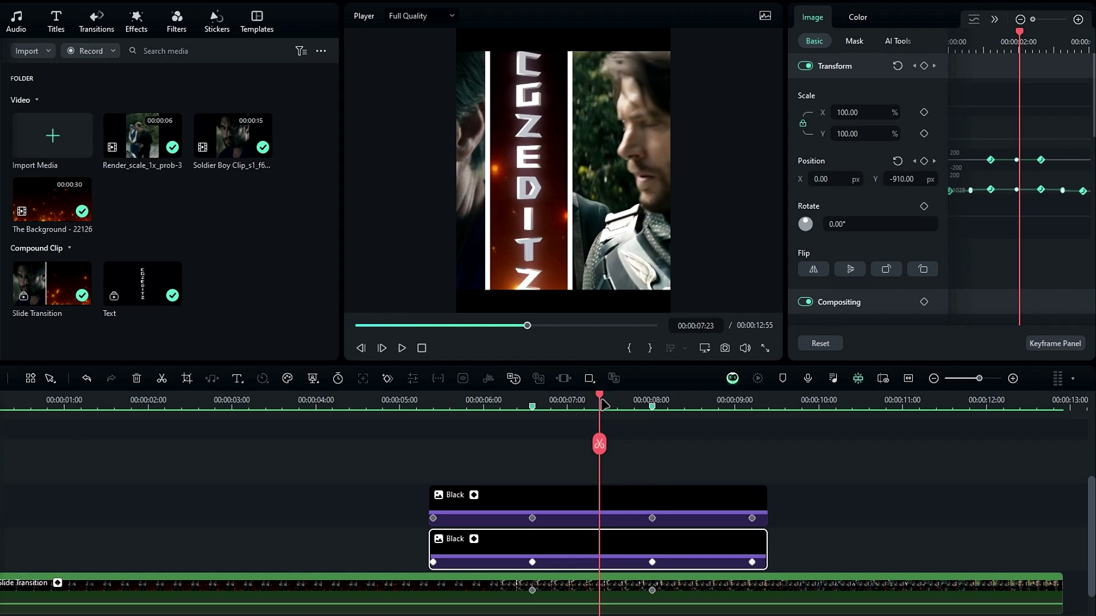
- Open the Slide Transition compound clip at 00:00:07:18 and select one of its video clips at the playhead
left_click_drag(601, 400, 593, 400)
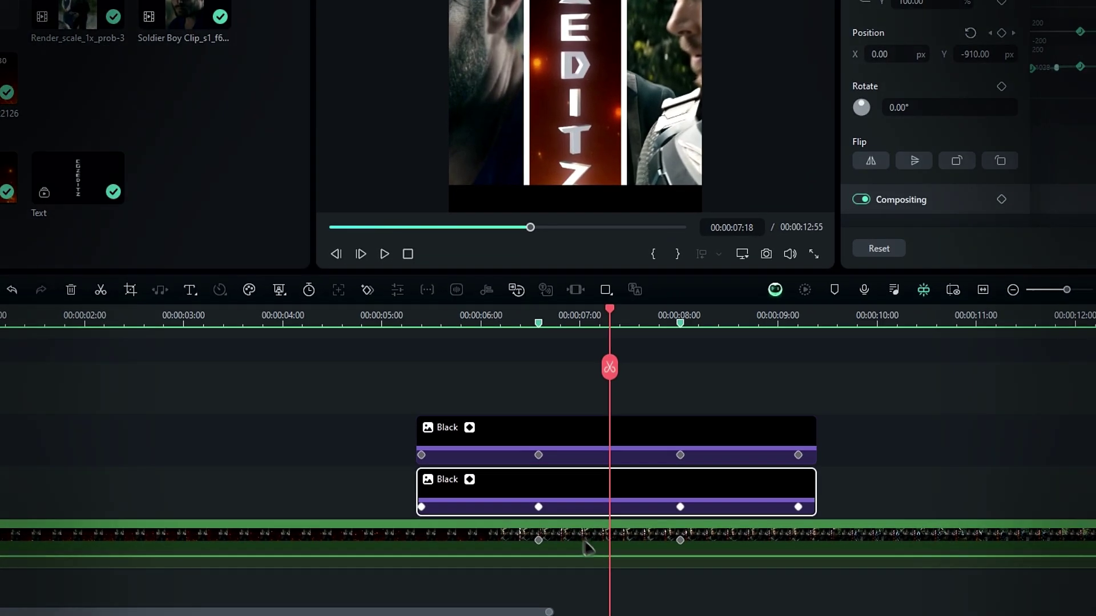
left_click(585, 602)
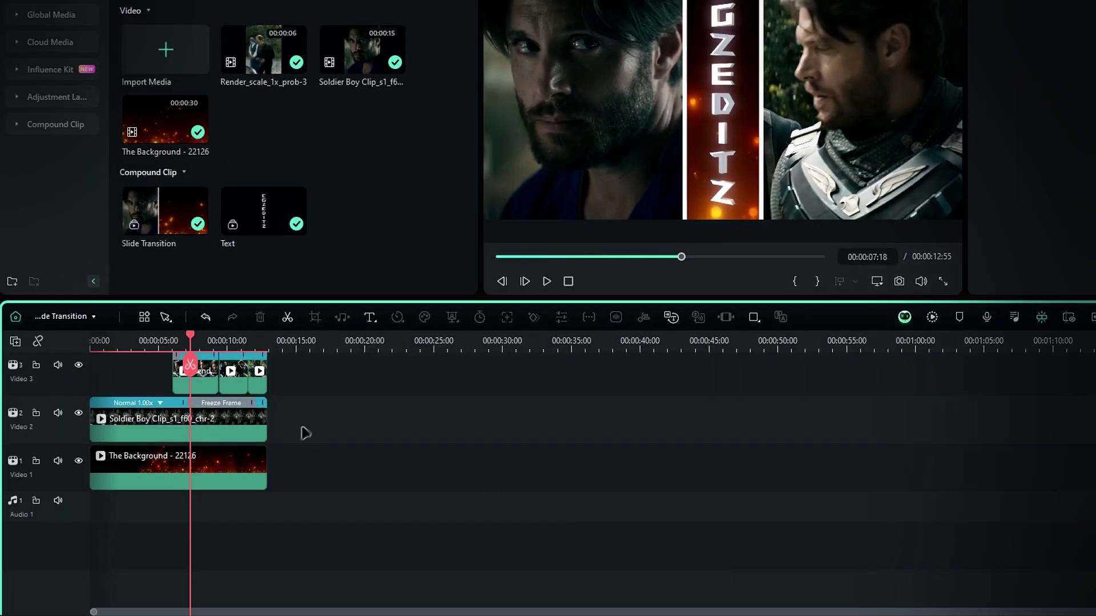
left_click(237, 408)
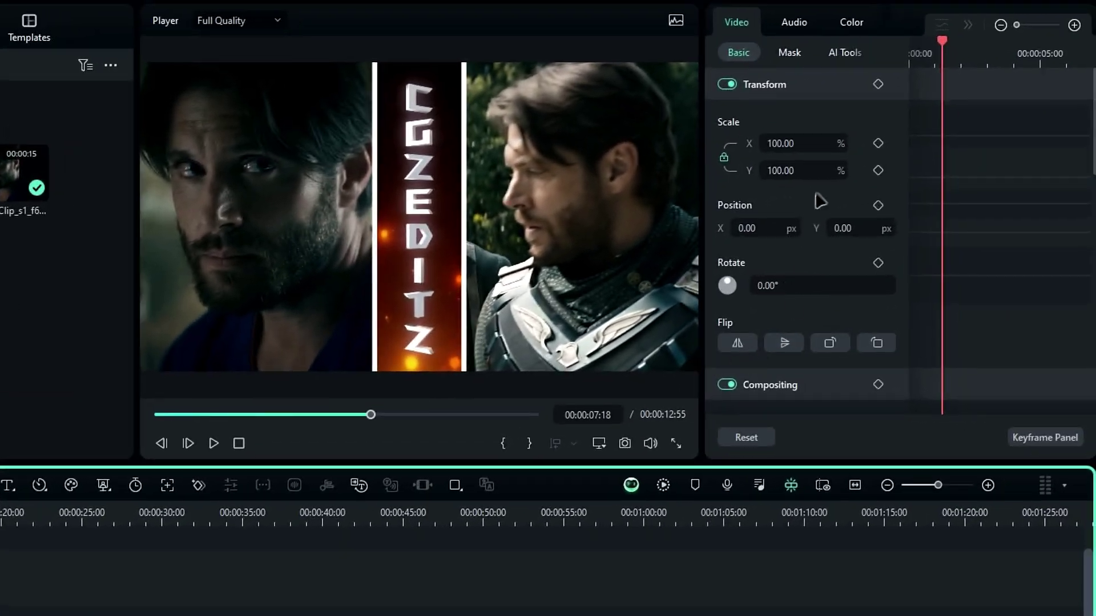